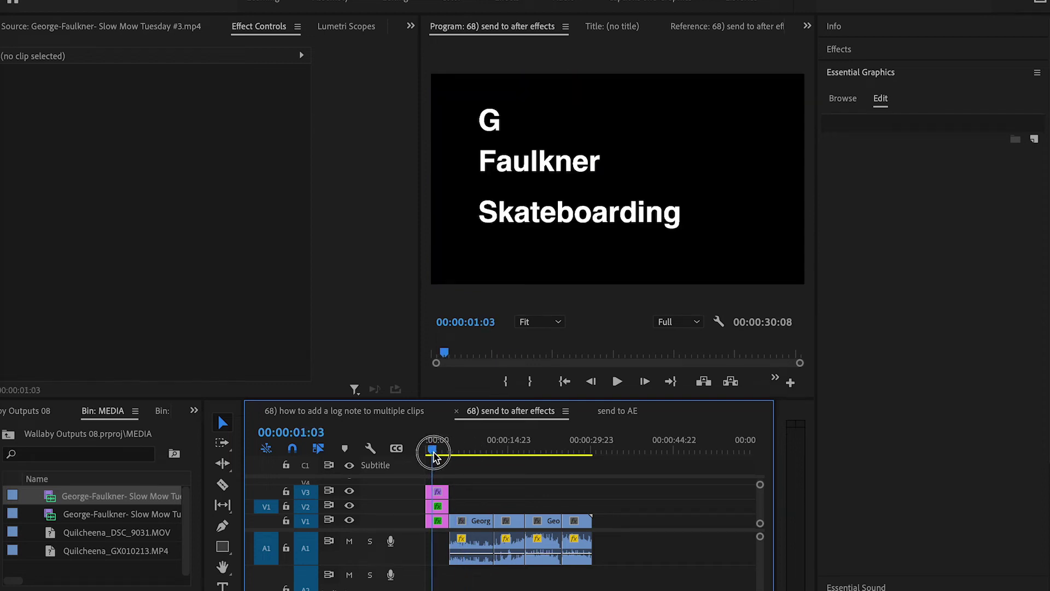
Replace the three stacked title graphics on V1, V2 and V3 with a linked After Effects composition
click(434, 497)
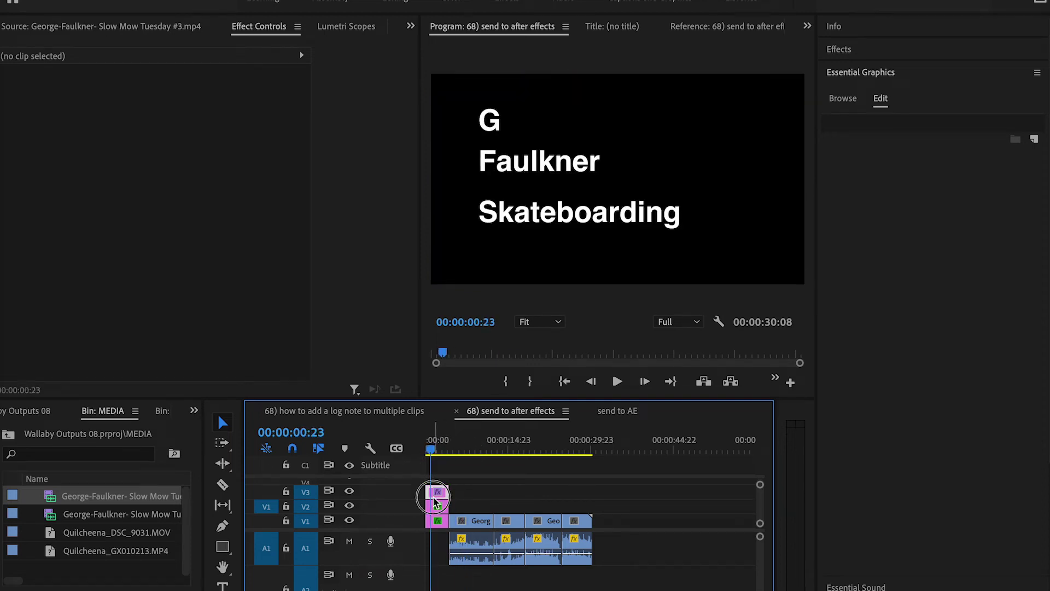
click(437, 506)
click(438, 521)
mouse_move(434, 452)
mouse_down()
mouse_move(468, 450)
mouse_move(436, 451)
mouse_up()
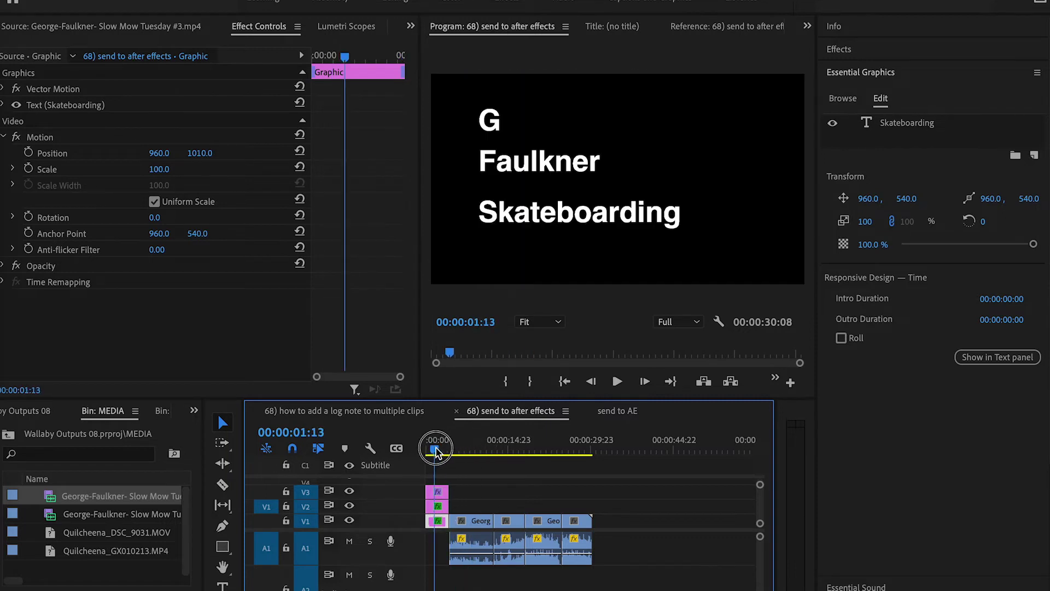
click(441, 492)
shift+click(441, 507)
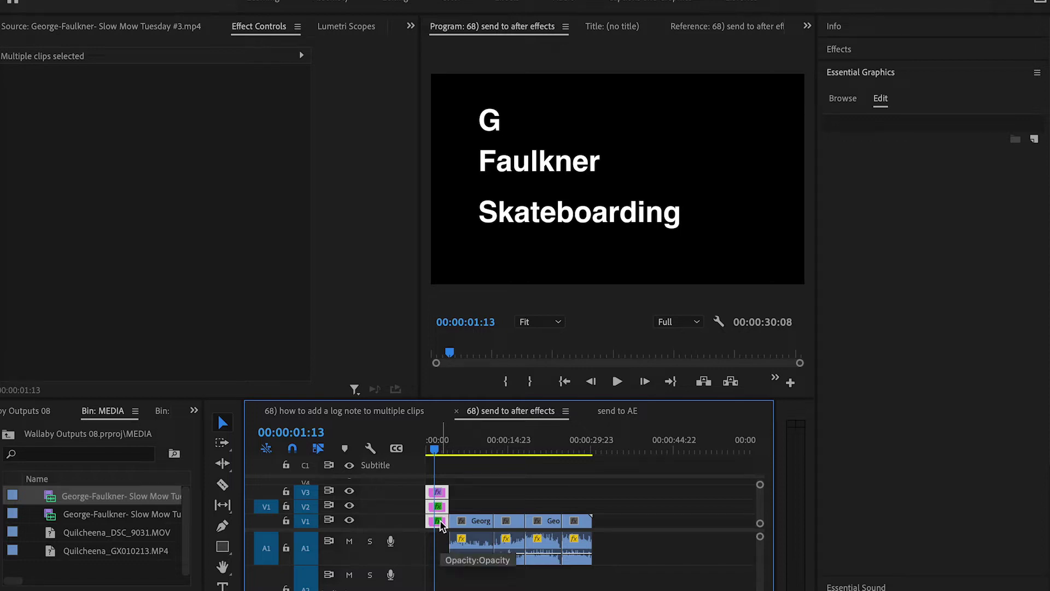
right_click(439, 522)
scroll(505, 510, down, 2)
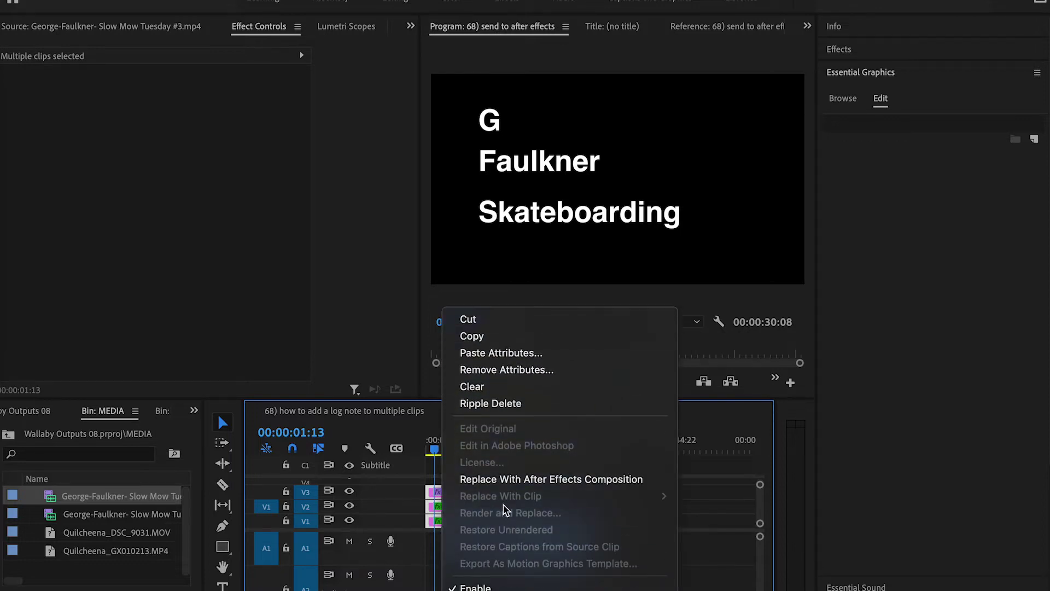
click(524, 480)
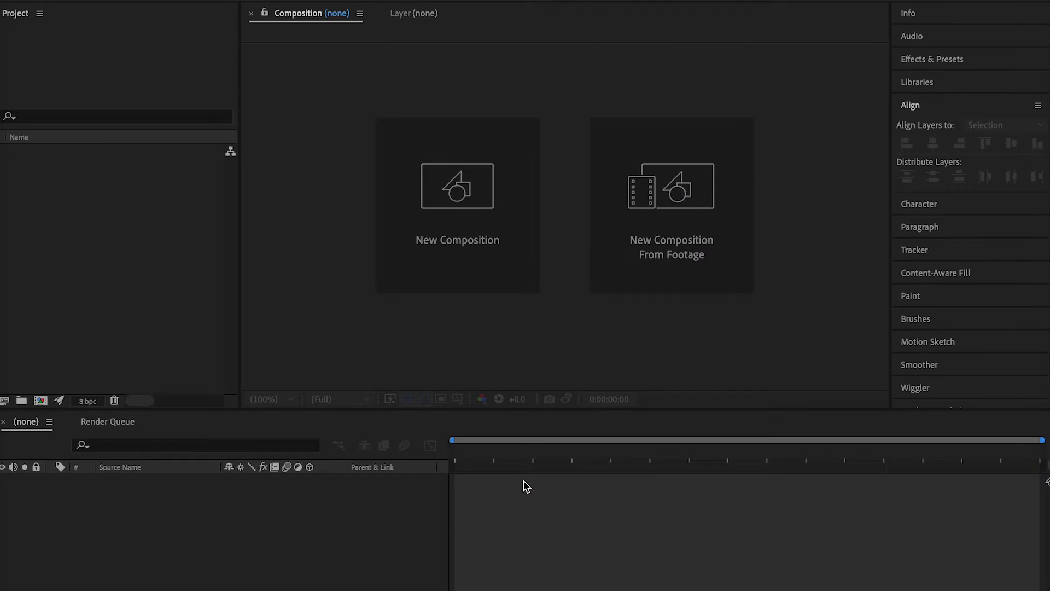
Save the new After Effects project in the wallaby projects folder
key(super+s)
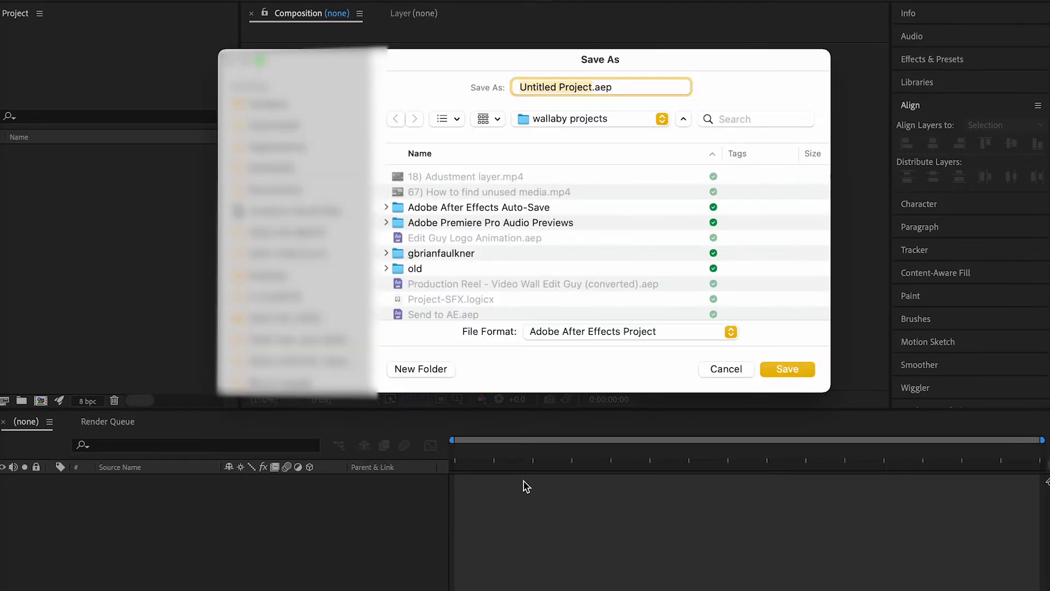
click(587, 86)
click(592, 88)
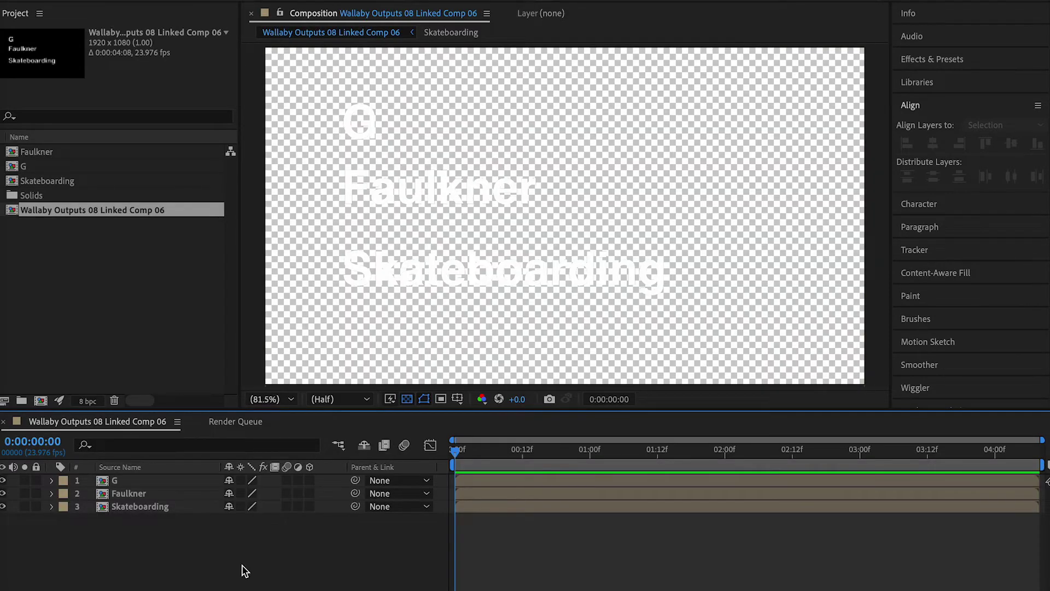
Turn off the transparency grid in the linked composition's view so the three titles show on black
click(407, 400)
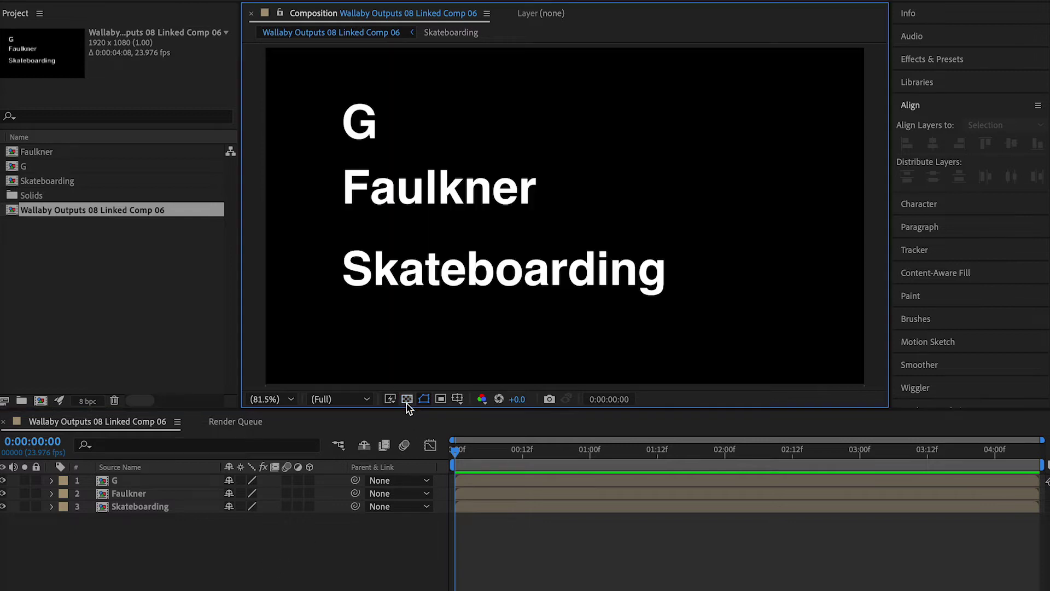
click(127, 480)
shift+click(140, 493)
shift+click(146, 507)
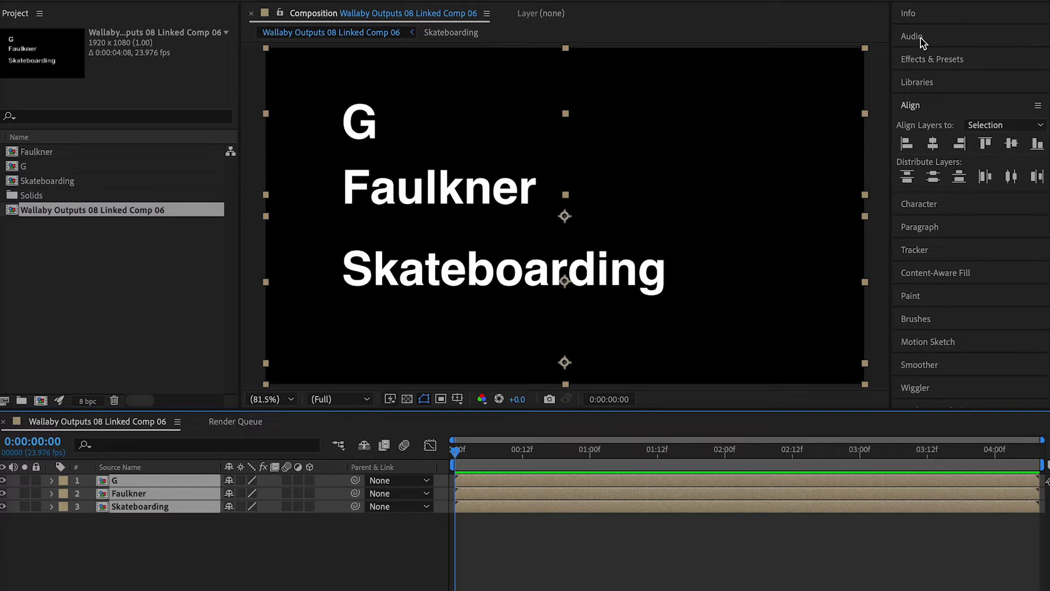
click(250, 545)
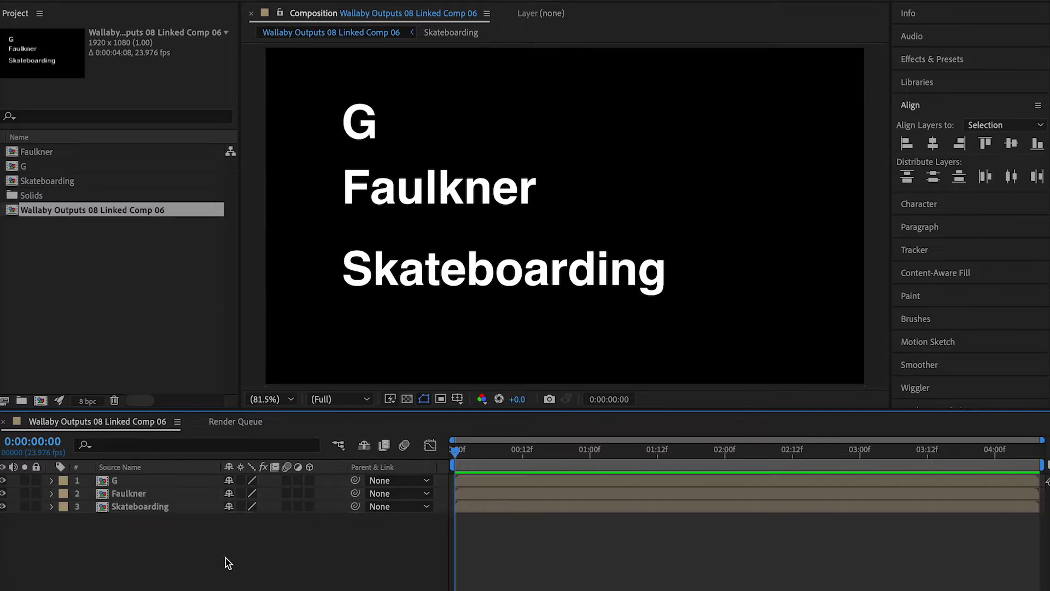
Switch the composition's layer list from source names to layer names
click(153, 507)
click(150, 485)
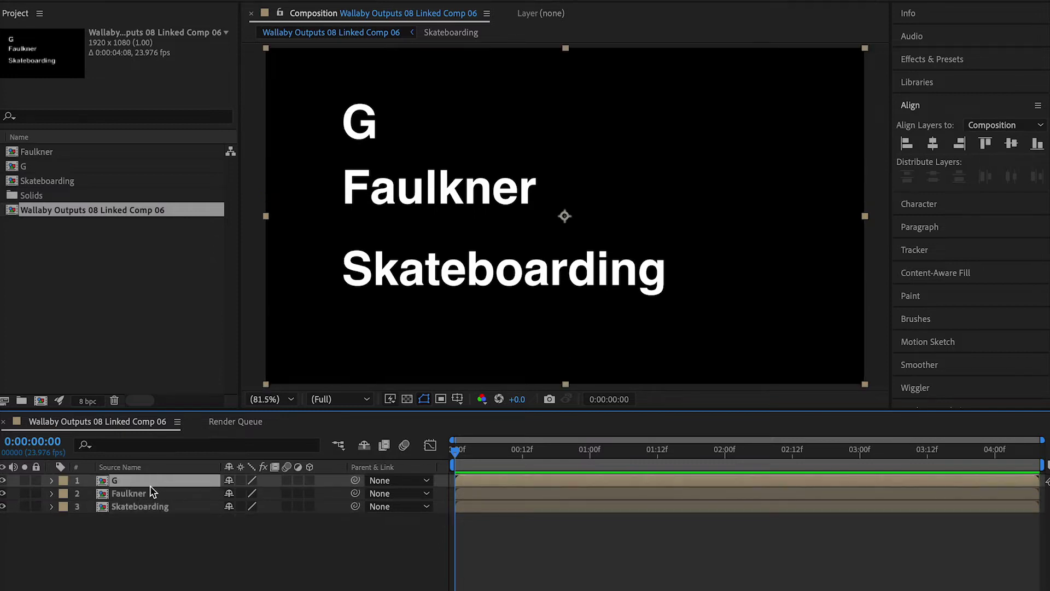
click(149, 471)
click(200, 561)
Move the middle title layer down to a Position of 960.0, 779.0 and collapse its properties
click(178, 494)
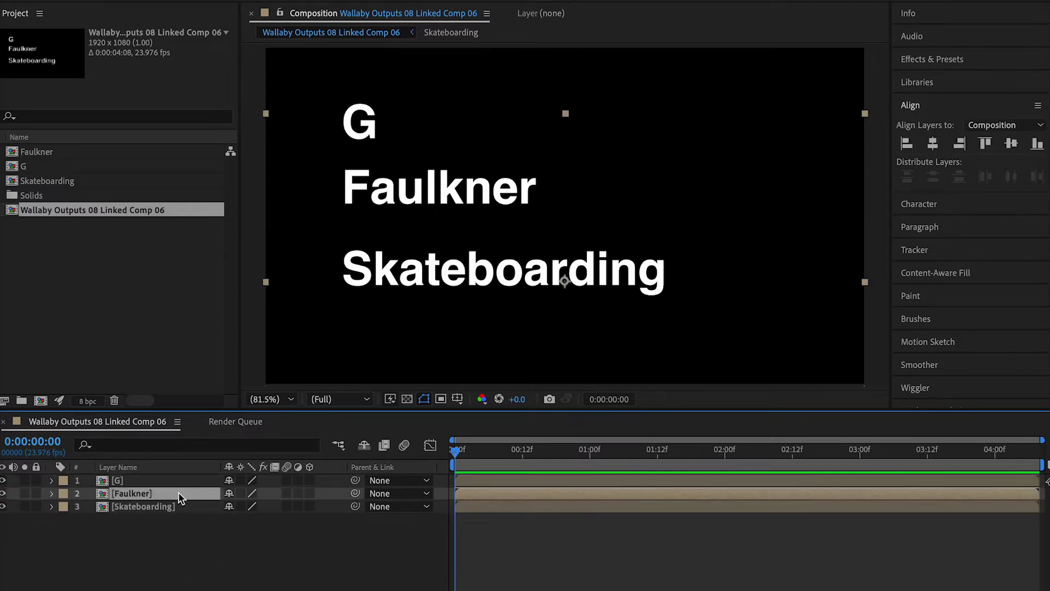
key(p)
drag(265, 506, 282, 505)
click(298, 578)
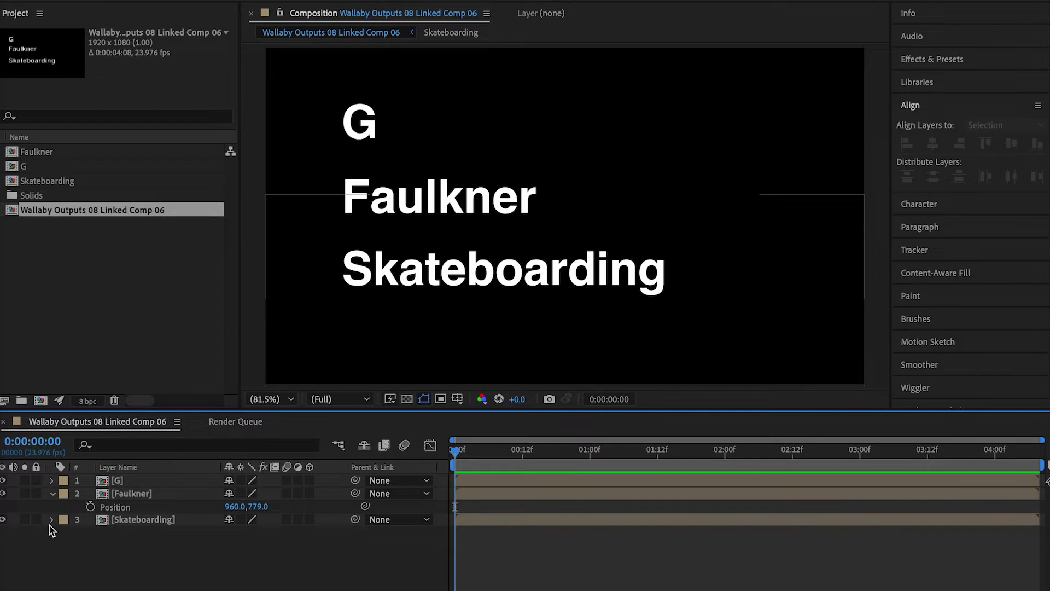
click(51, 519)
click(52, 519)
click(53, 493)
Add Position keyframes to all three title layers at 0:00:00:00
click(139, 480)
shift+click(138, 506)
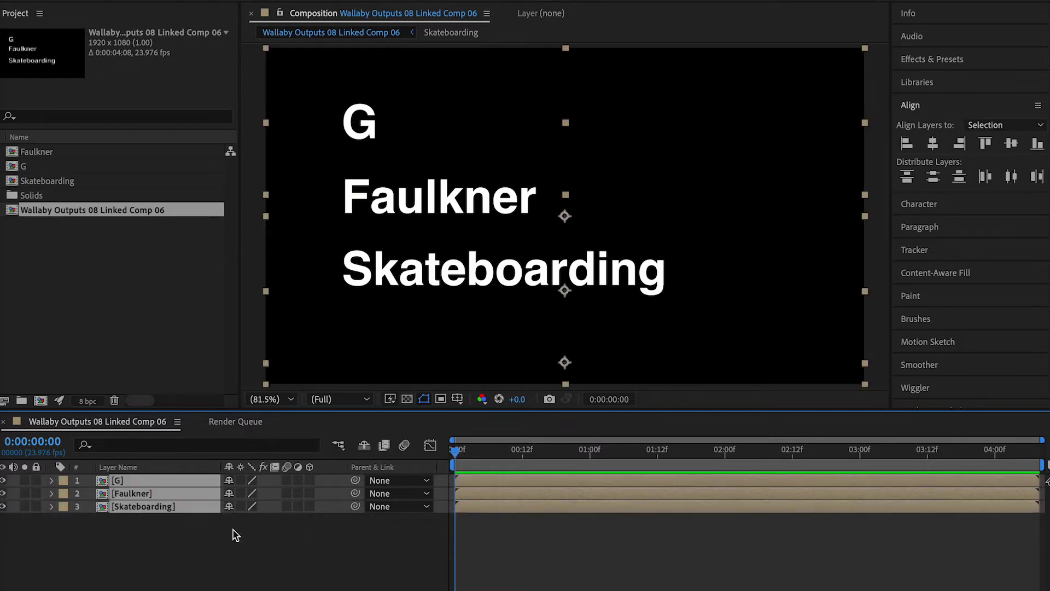
key(p)
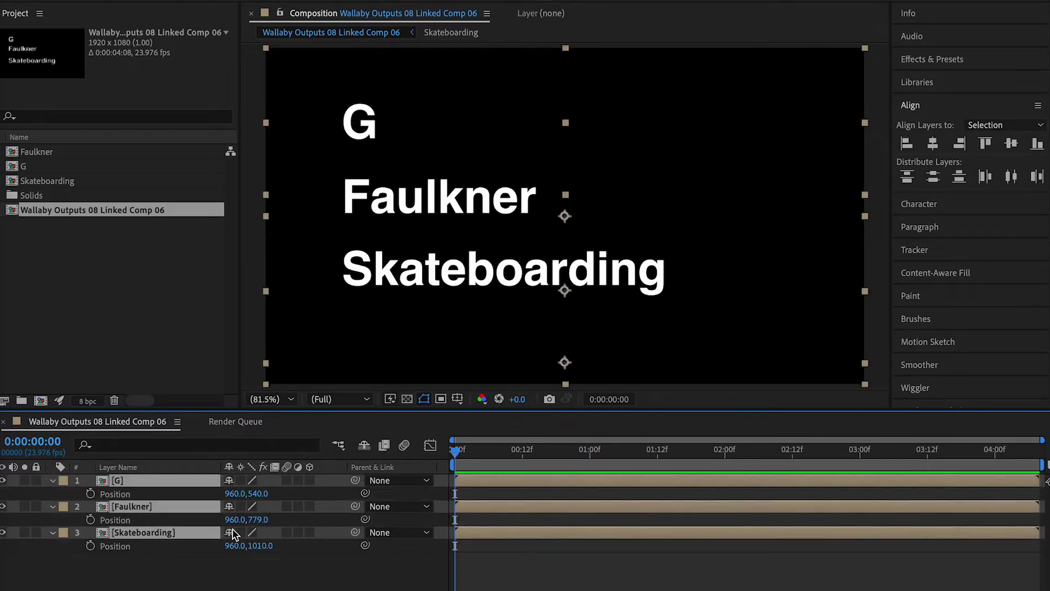
click(90, 493)
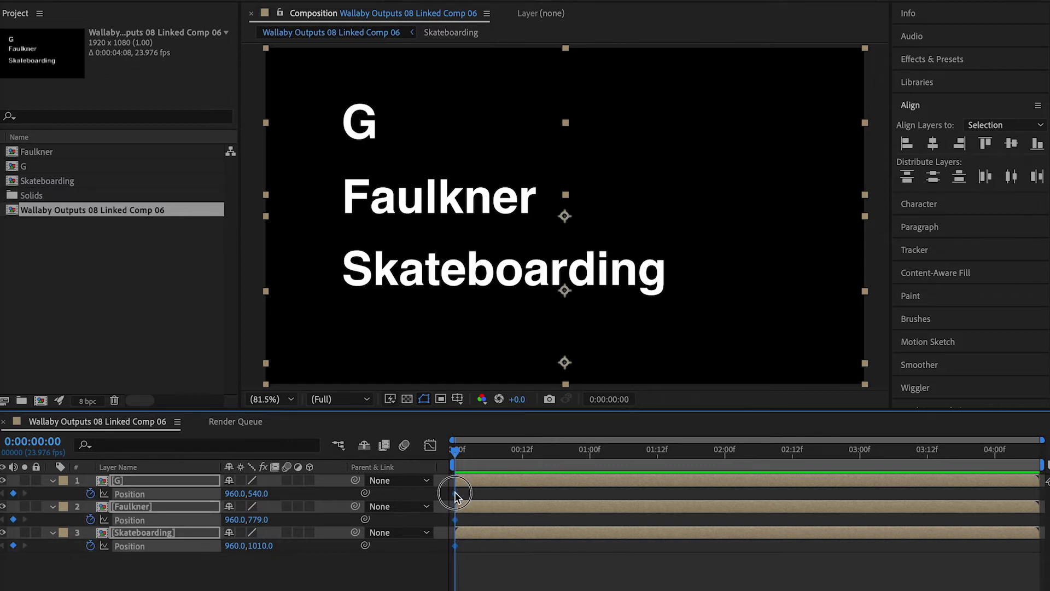
Shift the Position keyframes of all three title layers to 0:00:00:09, with the playhead on the same frame
drag(456, 493, 473, 494)
click(472, 458)
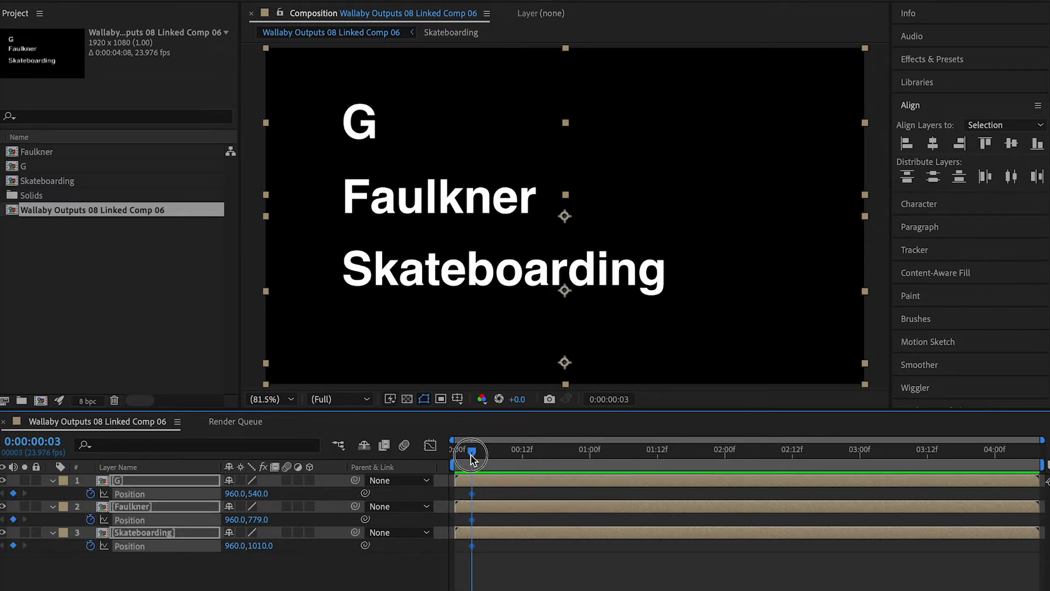
key(Page_Down)
key(Page_Down)
key(Page_Down)
key(Page_Down)
key(Page_Down)
key(Page_Down)
key(alt+Right)
key(alt+Right)
key(alt+Right)
key(alt+Right)
key(alt+Right)
key(alt+Right)
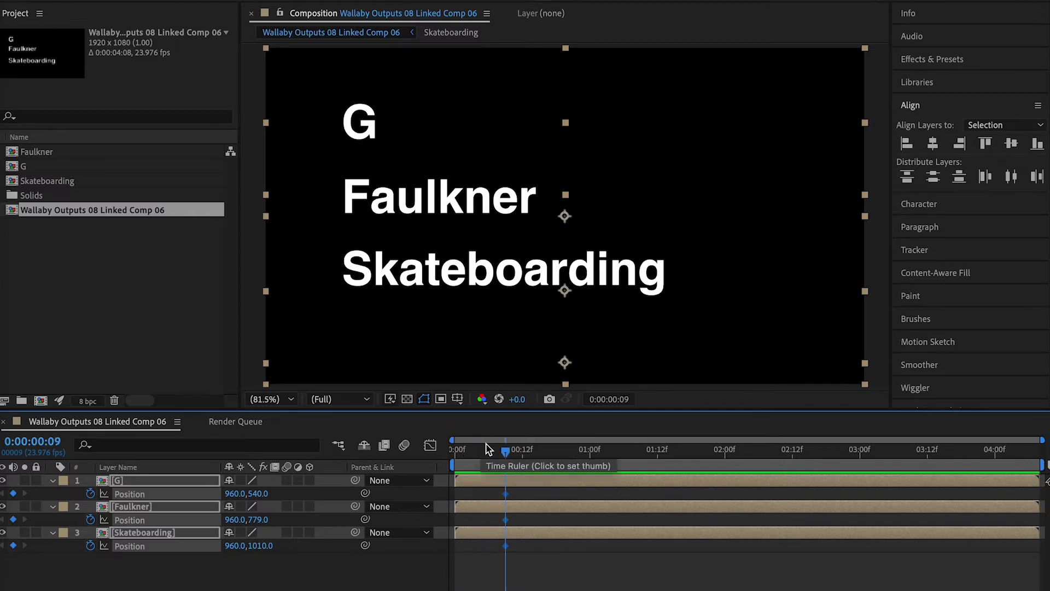
At 0:00:00:02, set the horizontal position of all three title layers to 1129.0, adding starting keyframes
click(502, 446)
drag(503, 450, 468, 453)
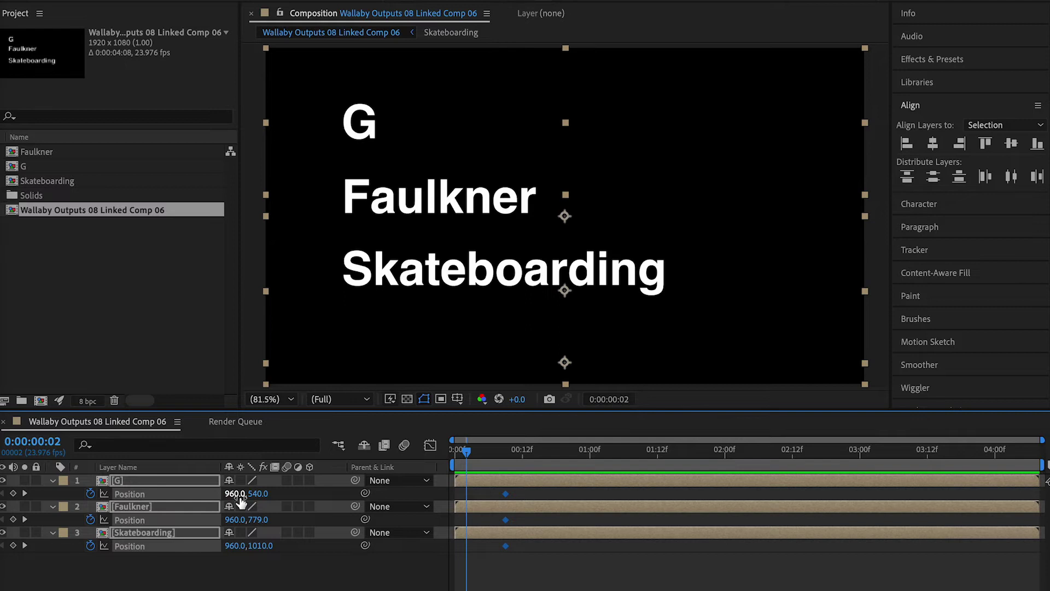
drag(240, 495, 356, 502)
click(521, 587)
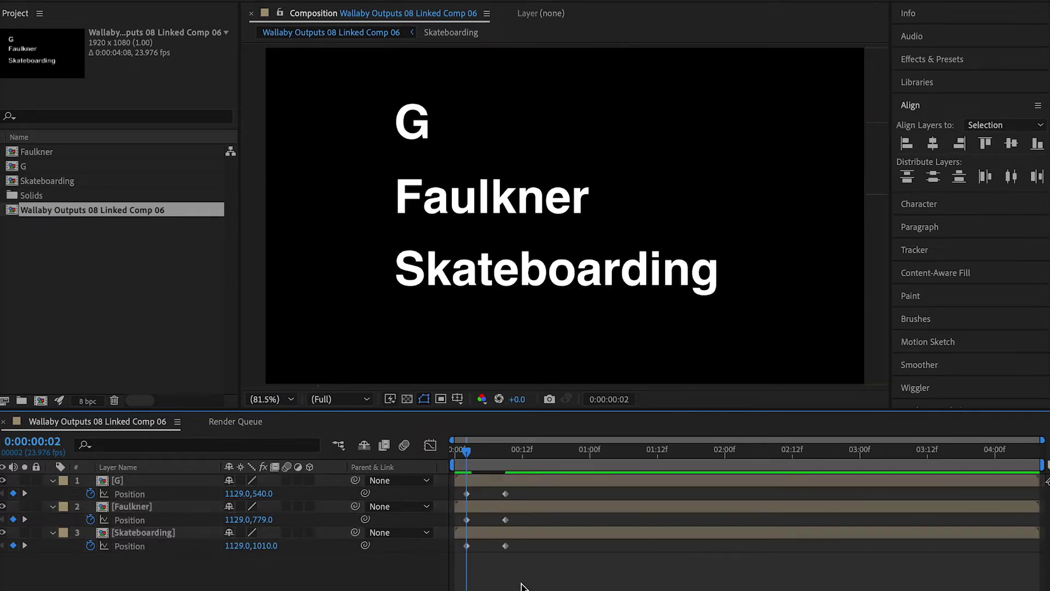
Play back the titles' slide-in animation and place the playhead at the second keyframes
key(space)
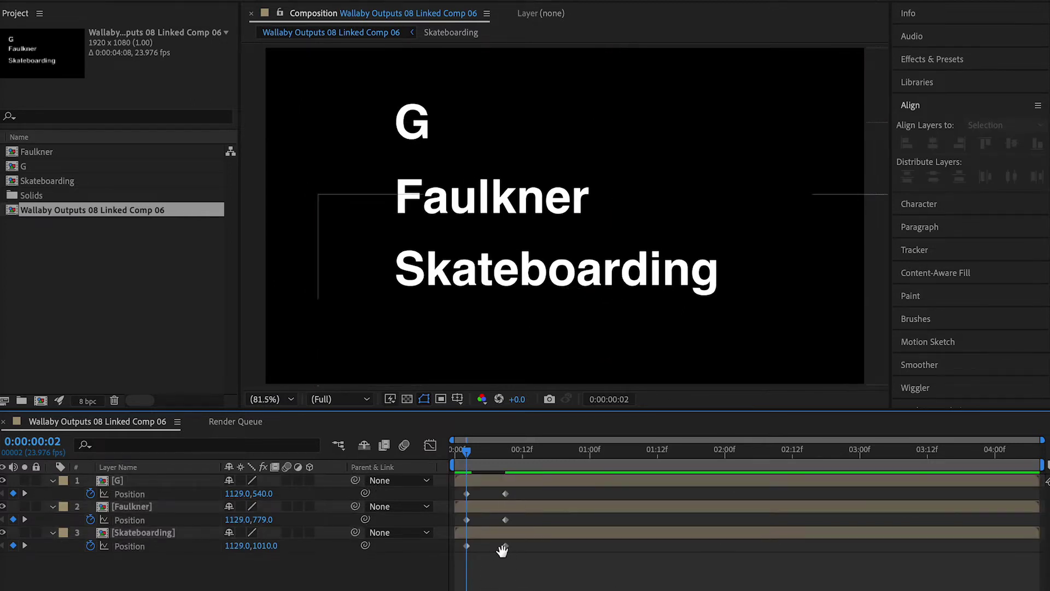
key(space)
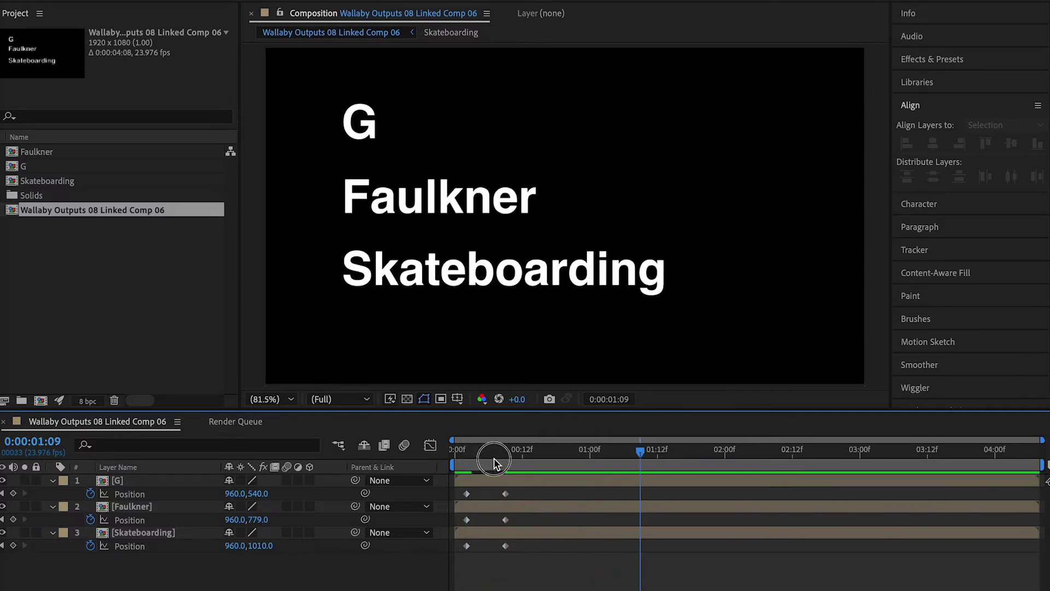
drag(494, 455, 394, 473)
key(space)
click(505, 461)
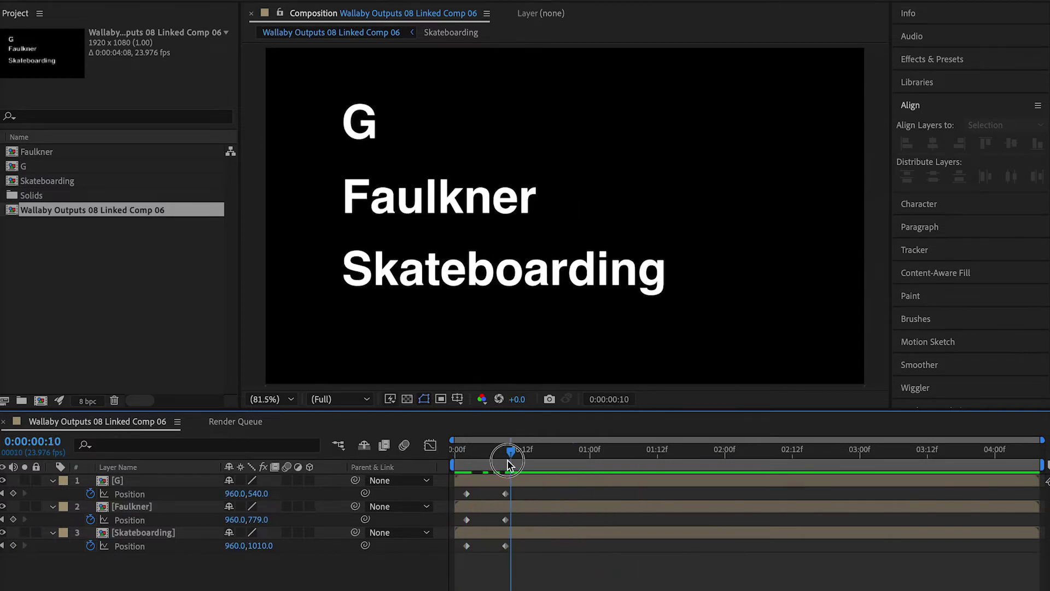
Switch to Expressions.rtf, copy the numKeys expression with amp .06, freq 2.0 and decay 8.0, and return to After Effects
key(super+Tab)
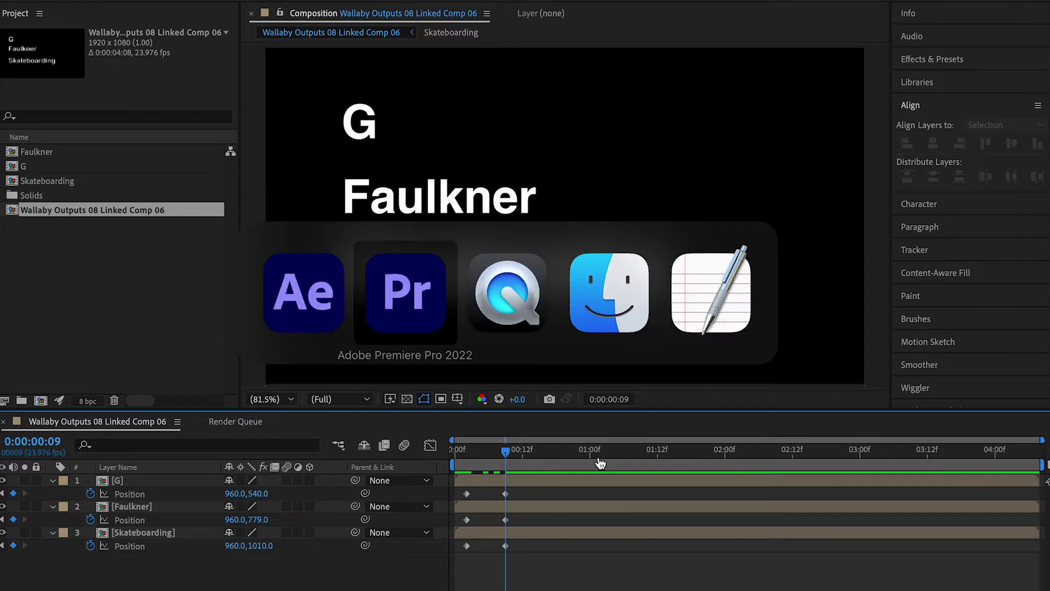
key(super+Tab)
key(super+Tab)
key(super+Tab)
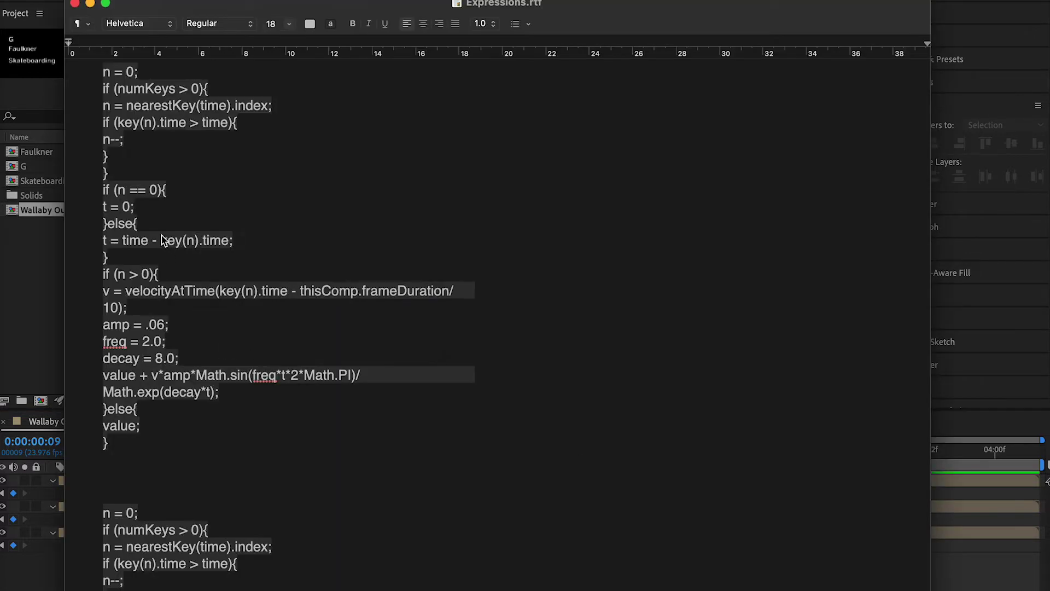
scroll(188, 161, up, 3)
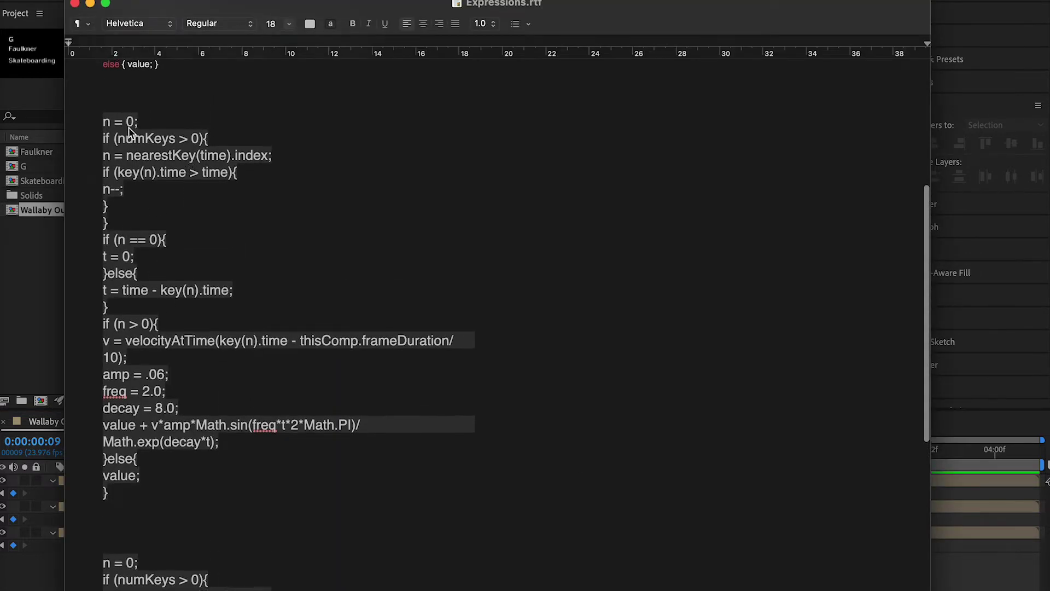
drag(106, 123, 266, 502)
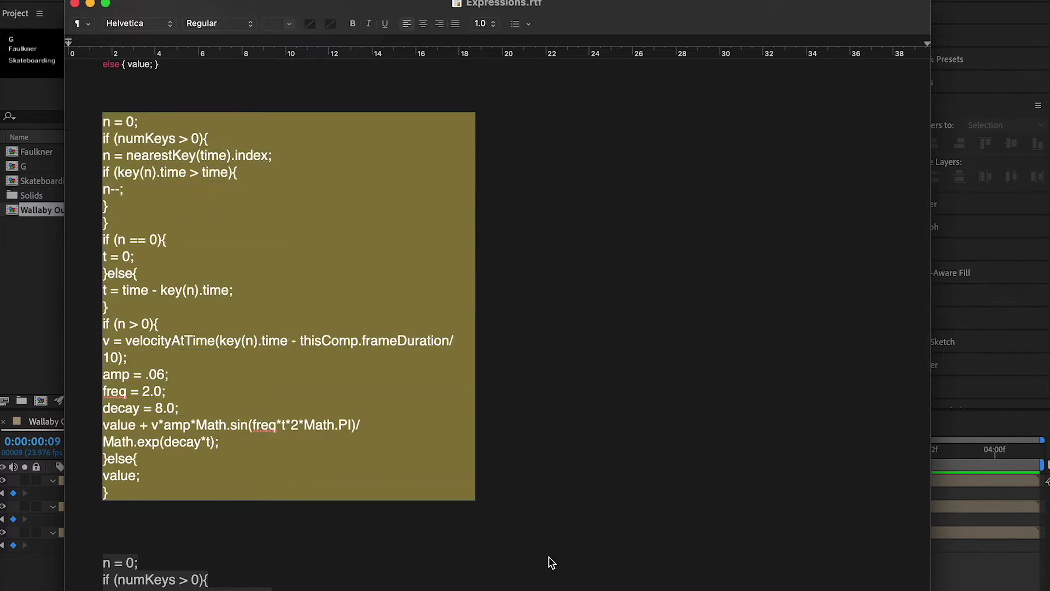
key(super+Tab)
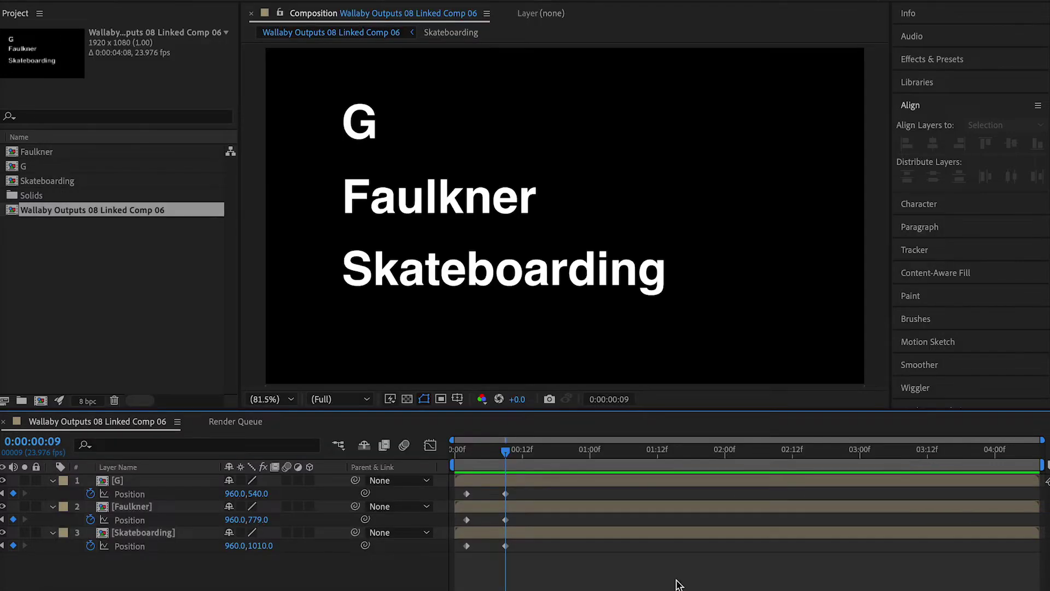
Paste the copied expression onto the Position property of each of the three title layers
alt+click(91, 495)
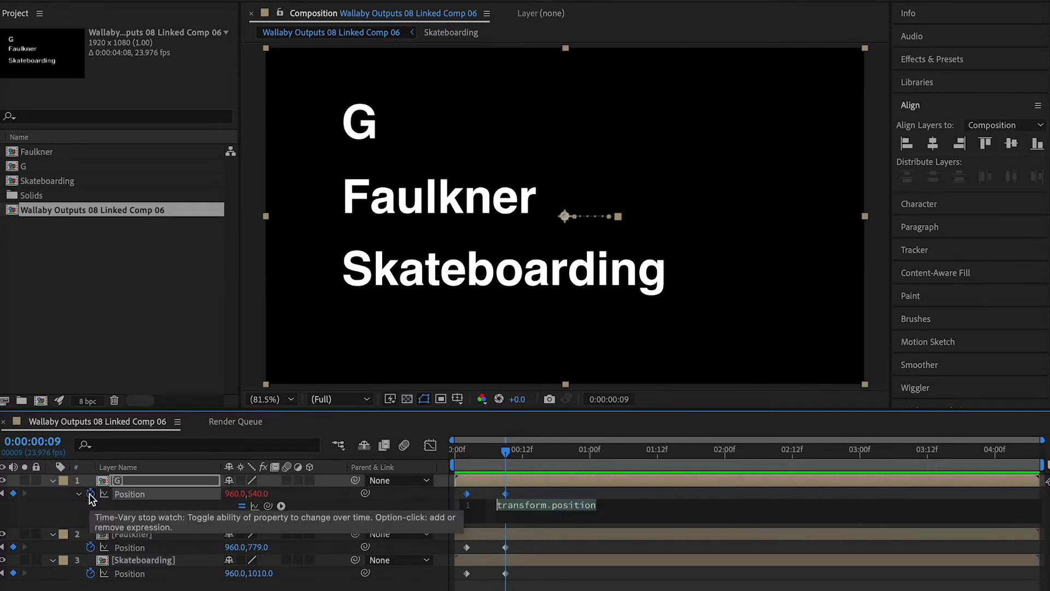
key(super+v)
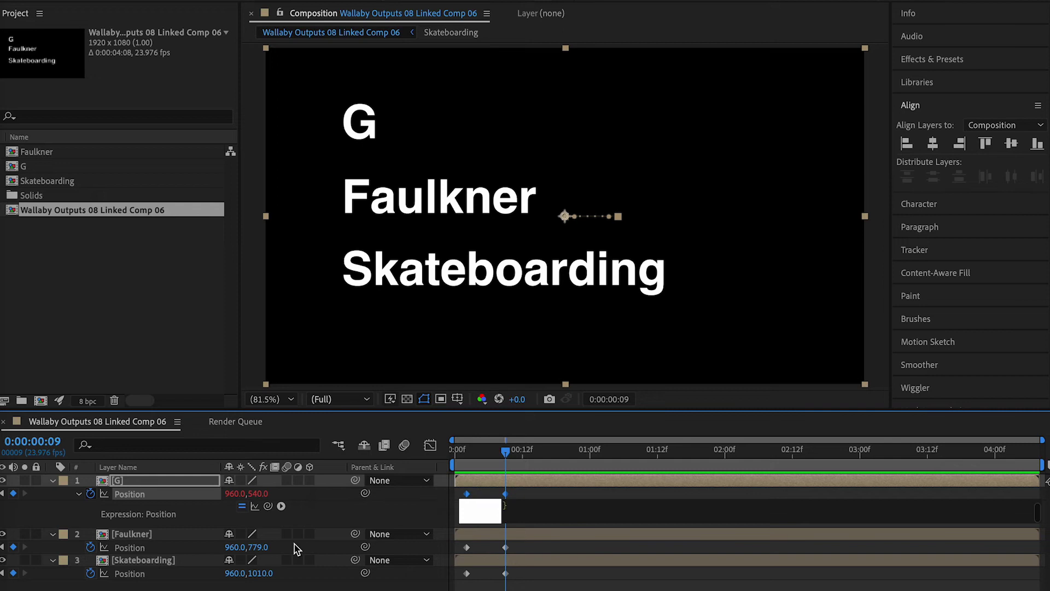
click(519, 583)
alt+click(90, 547)
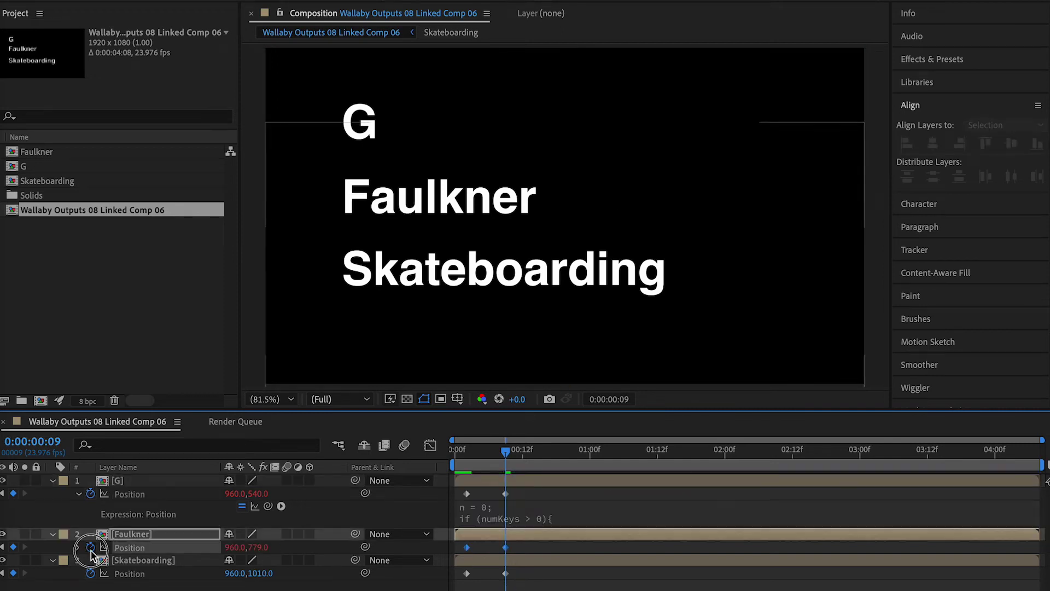
key(super+v)
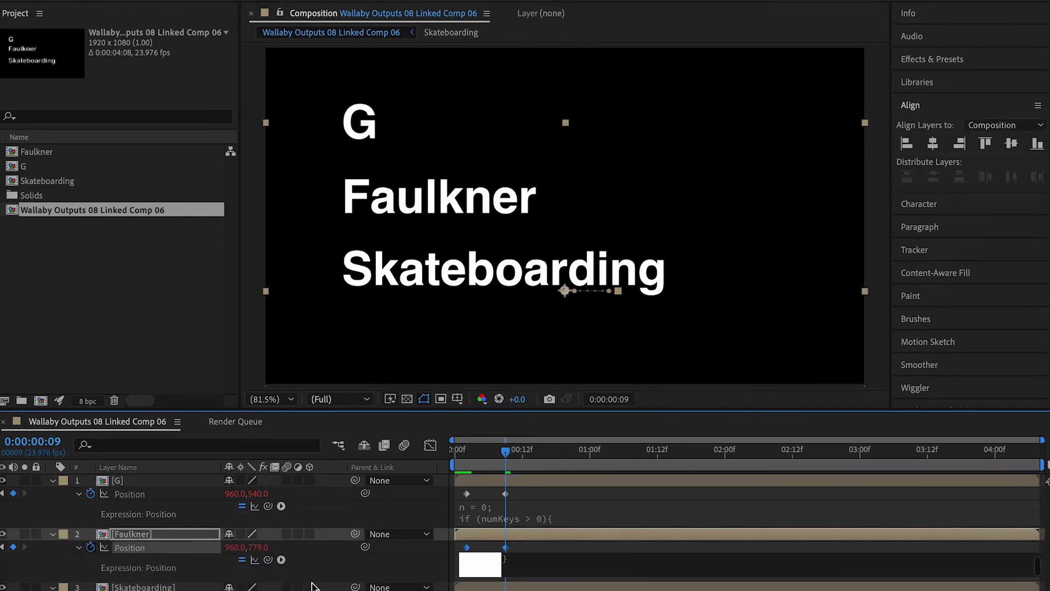
click(519, 585)
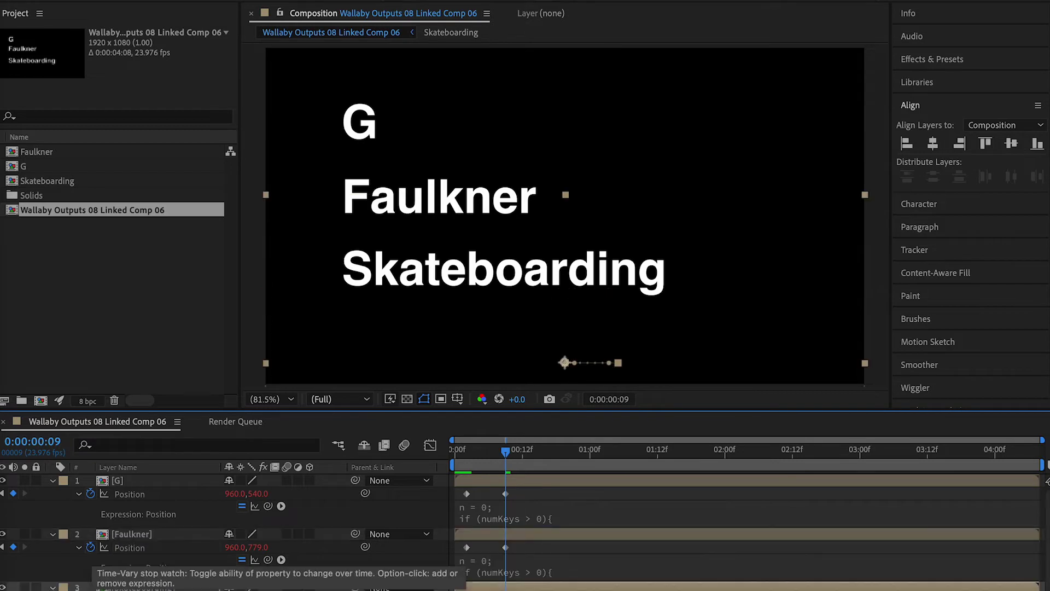
click(665, 513)
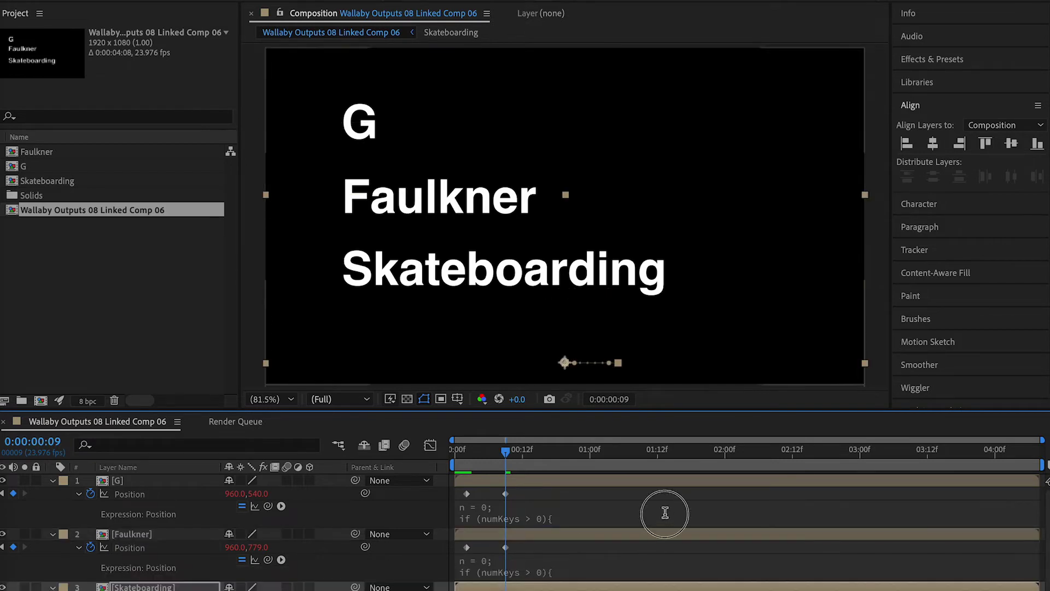
Preview the title animation from the start with the Position expressions applied
drag(507, 457, 466, 455)
key(space)
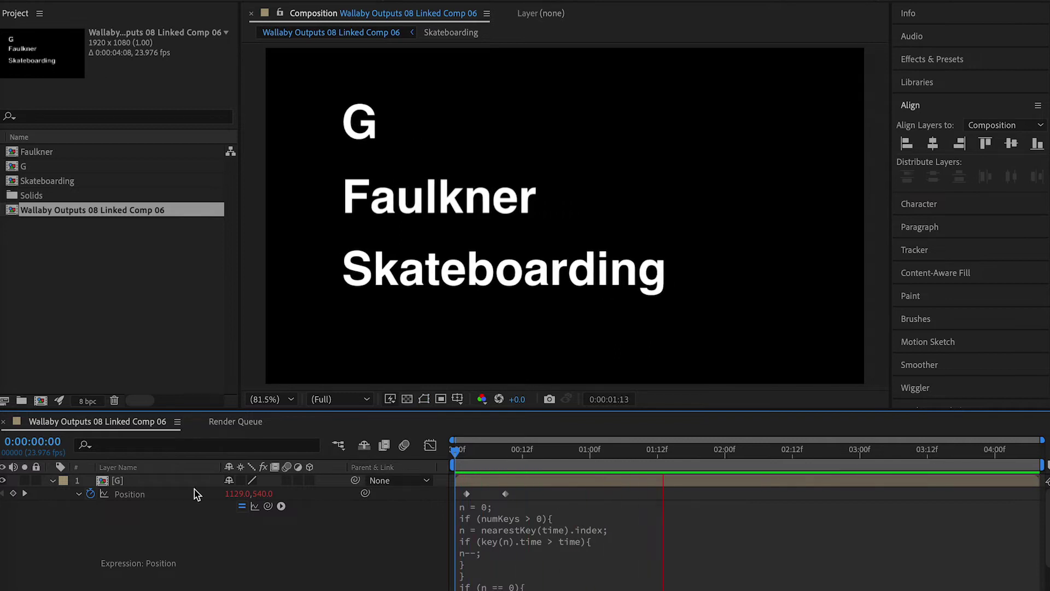
Collapse the expression fields and show only the Position property of all three title layers
click(52, 480)
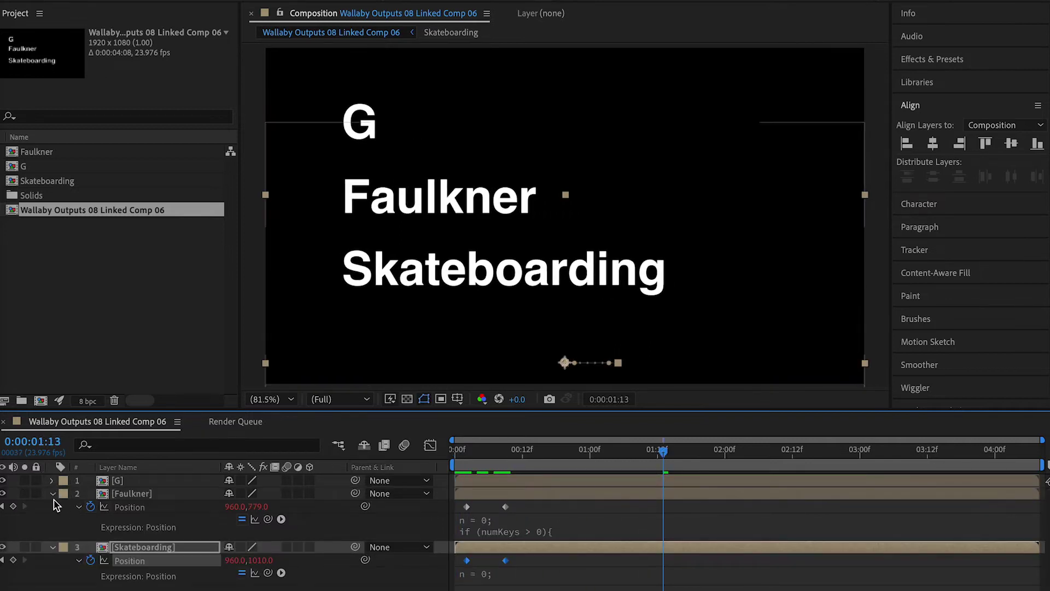
click(52, 493)
click(176, 480)
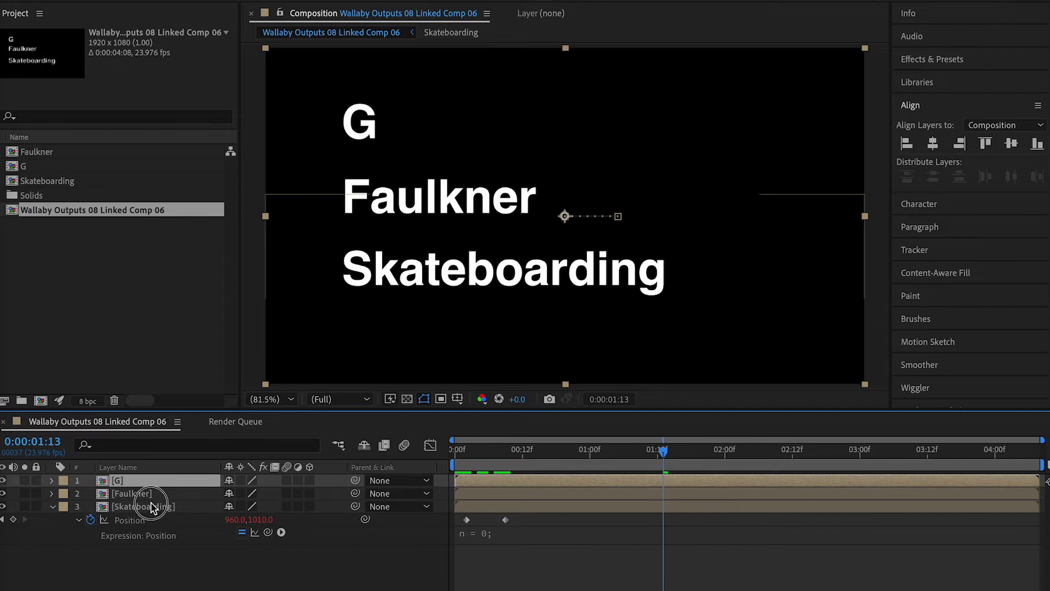
shift+click(149, 501)
key(p)
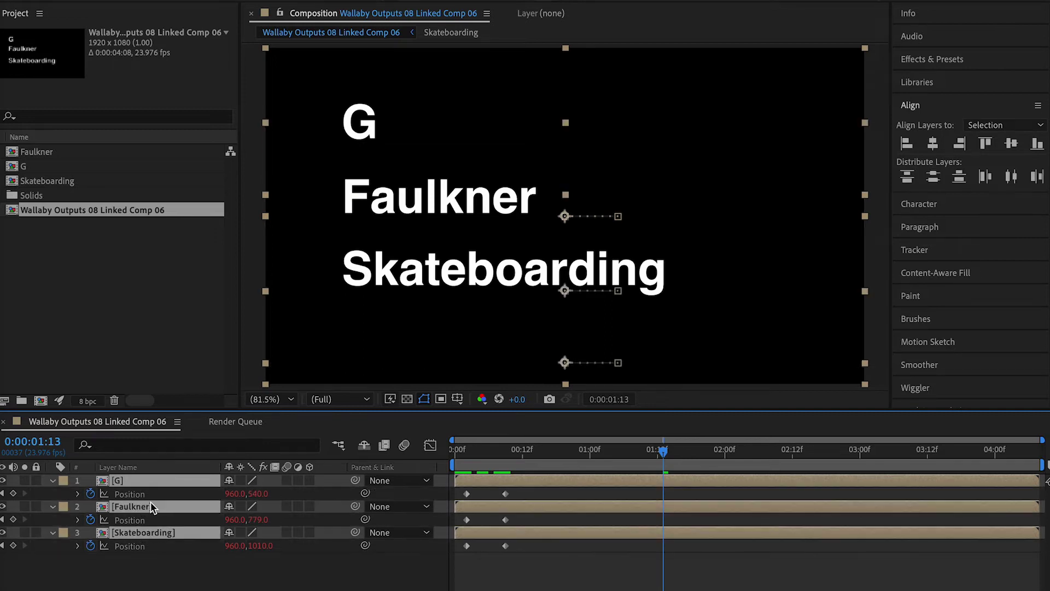
click(489, 558)
drag(519, 521, 462, 529)
drag(527, 543, 460, 561)
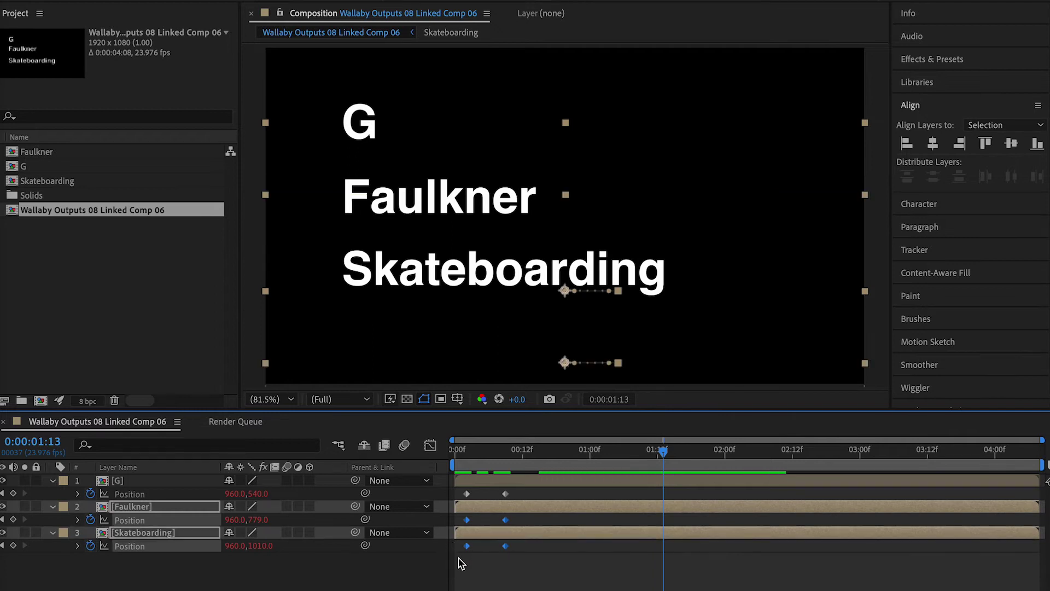
key(alt+Right)
key(alt+Right)
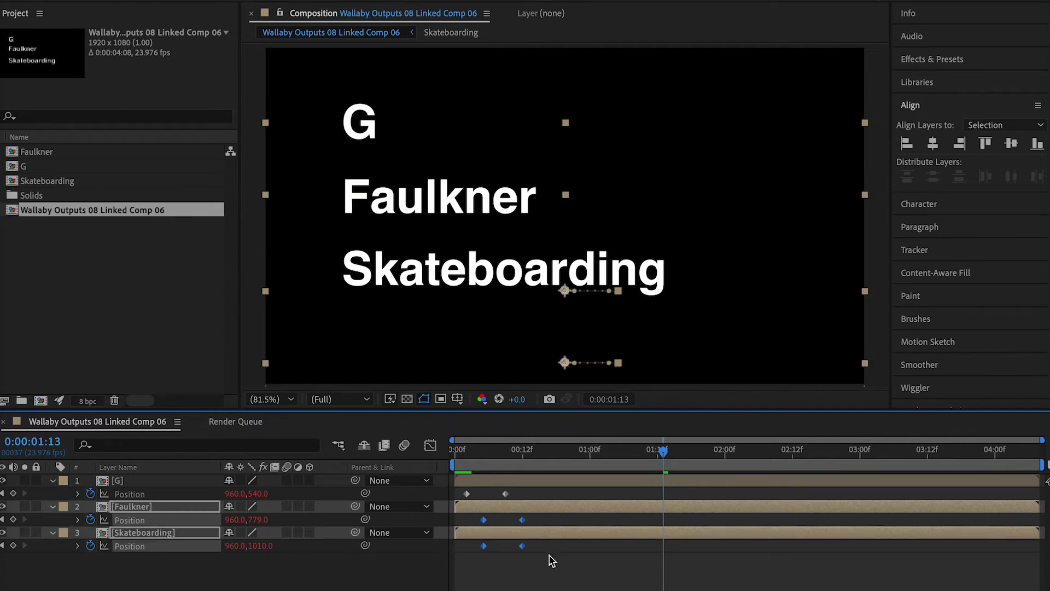
key(alt+Right)
drag(552, 541, 475, 556)
drag(545, 514, 470, 526)
drag(540, 544, 466, 546)
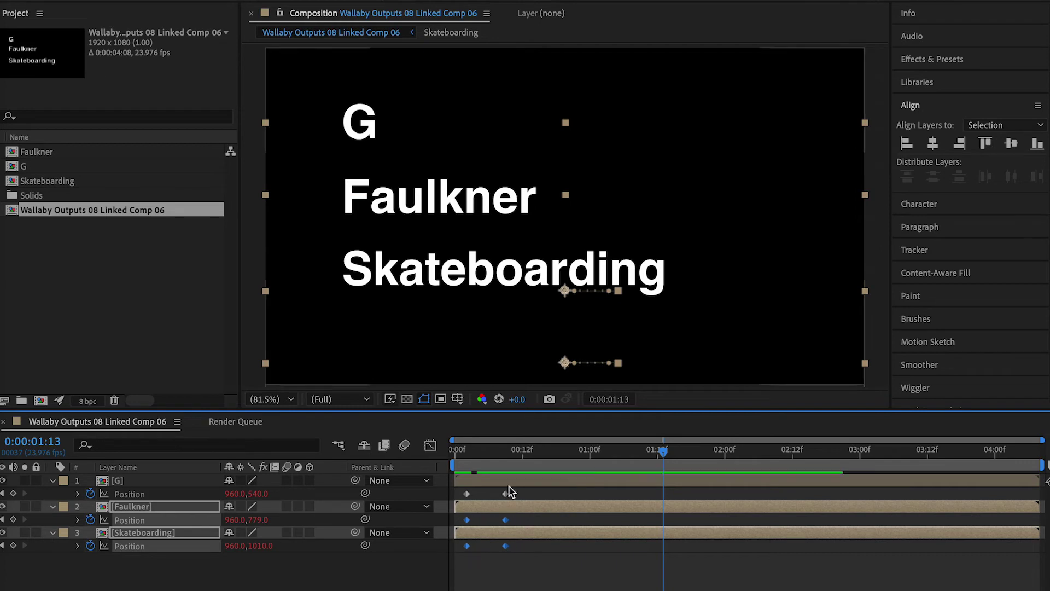
Add 100% Opacity keyframes to all three title layers at 0:00:00:09, where their second Position keyframes sit
click(506, 456)
click(235, 571)
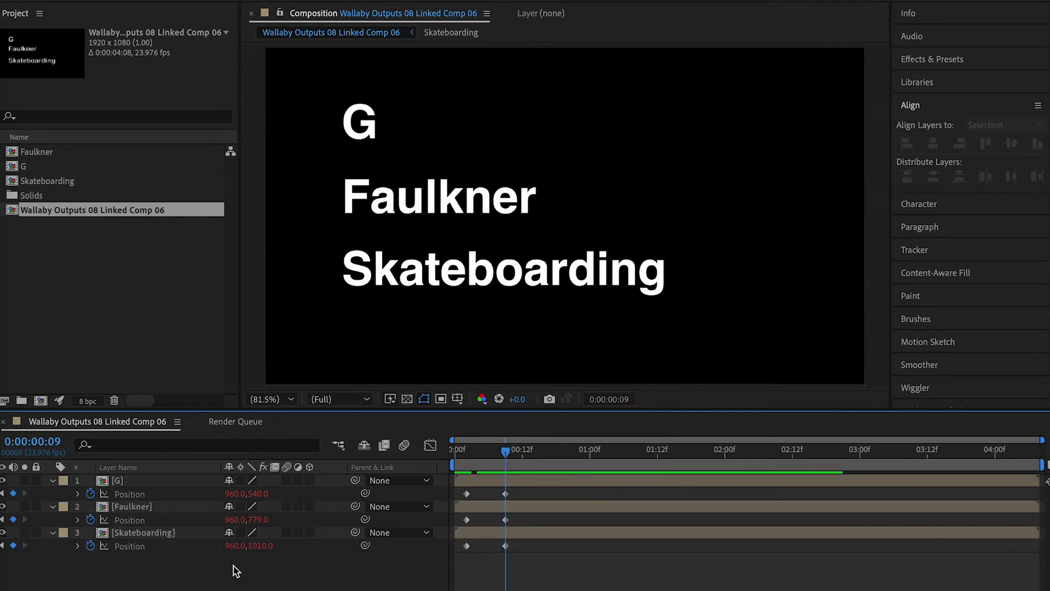
drag(154, 582, 172, 490)
key(t)
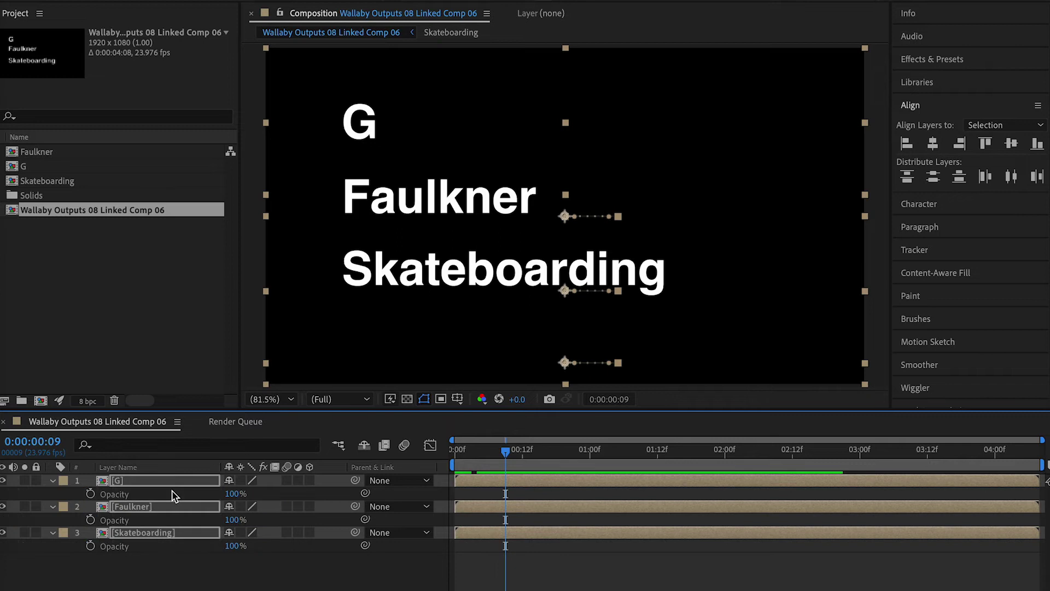
click(90, 493)
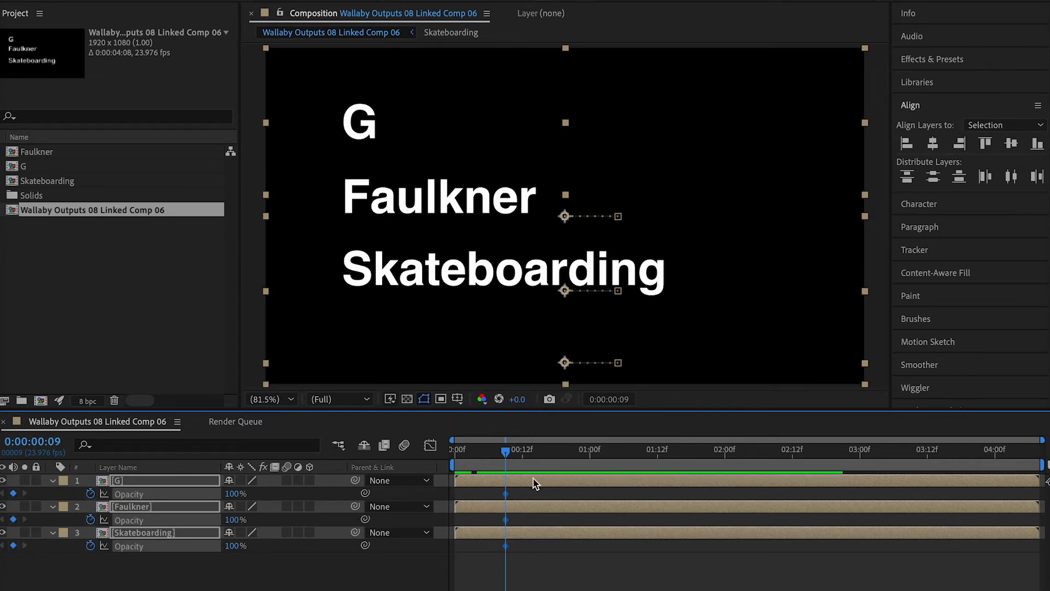
Show Position alongside Opacity and set all three titles' Opacity to 1% at the first Position keyframes, 0:00:00:02
key(shift+p)
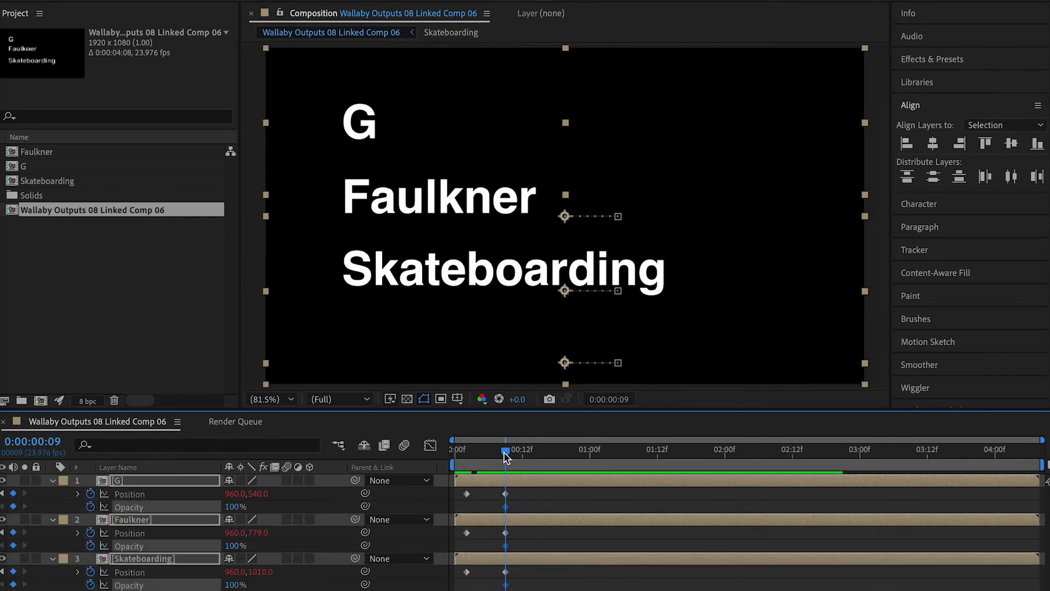
drag(504, 452, 465, 460)
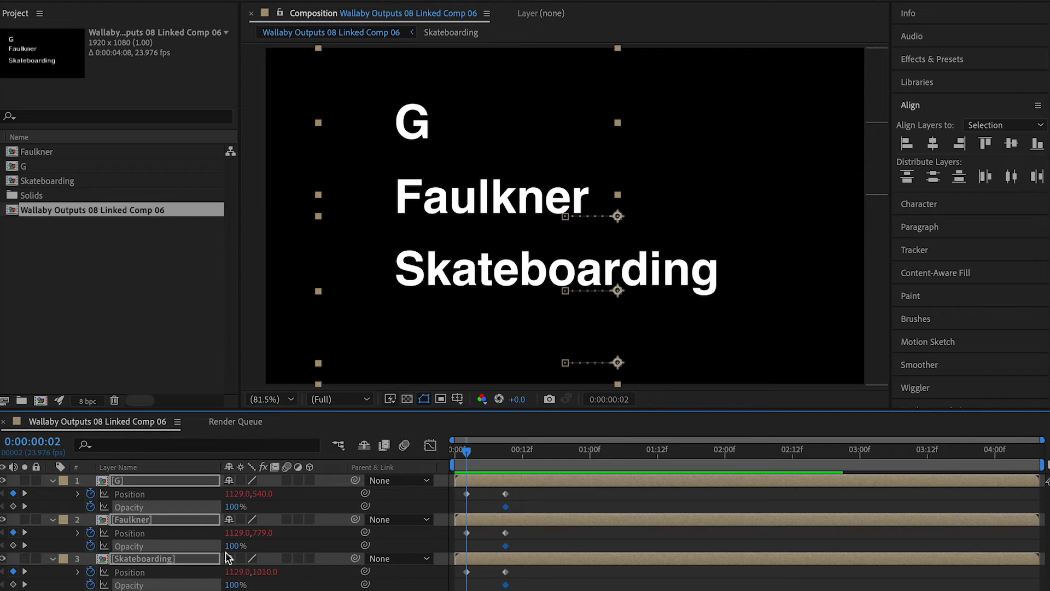
click(236, 506)
text(1)
key(Return)
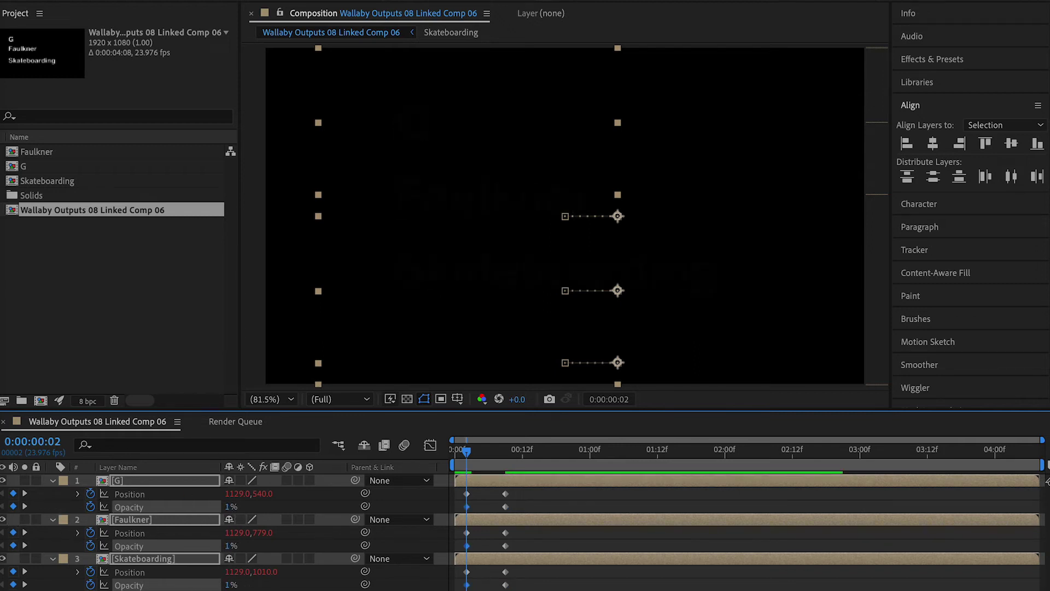
Shift the Position and Opacity keyframes of the second and third title layers six frames forward in time
click(510, 548)
drag(536, 527, 432, 552)
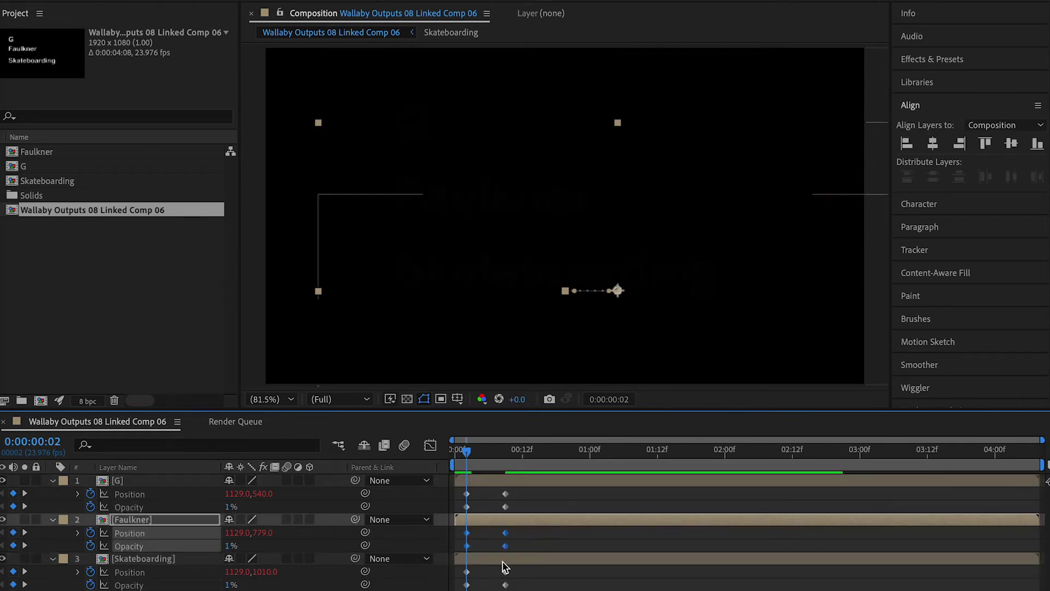
drag(520, 576, 516, 590)
key(alt+Right)
key(alt+Right)
key(alt+Right)
key(alt+Right)
key(alt+Right)
key(alt+Right)
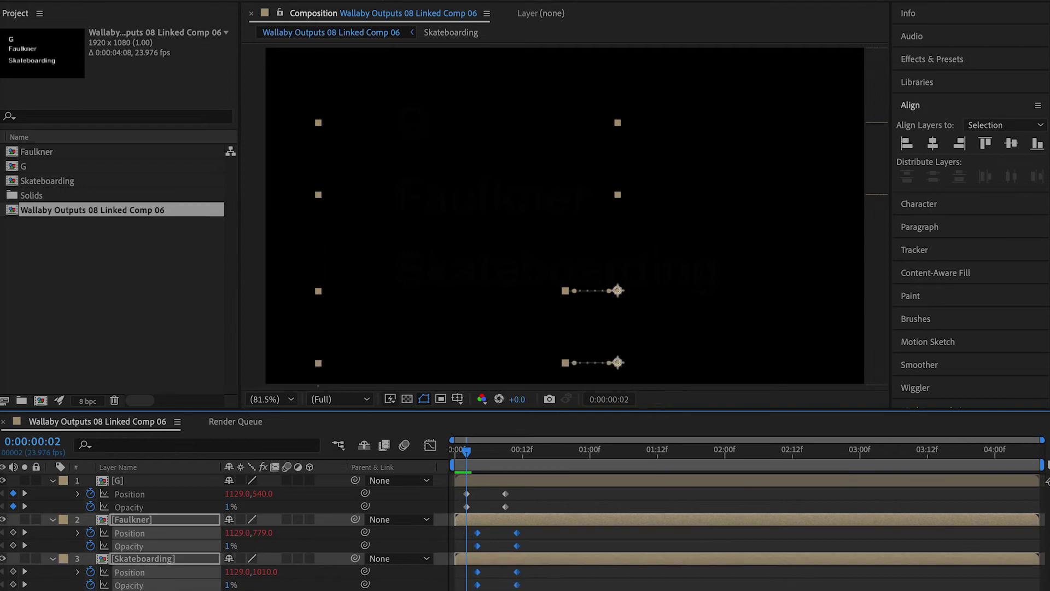
Shift only the Skateboarding layer's Position and Opacity keyframes another six frames forward in time
click(596, 577)
drag(573, 576, 470, 590)
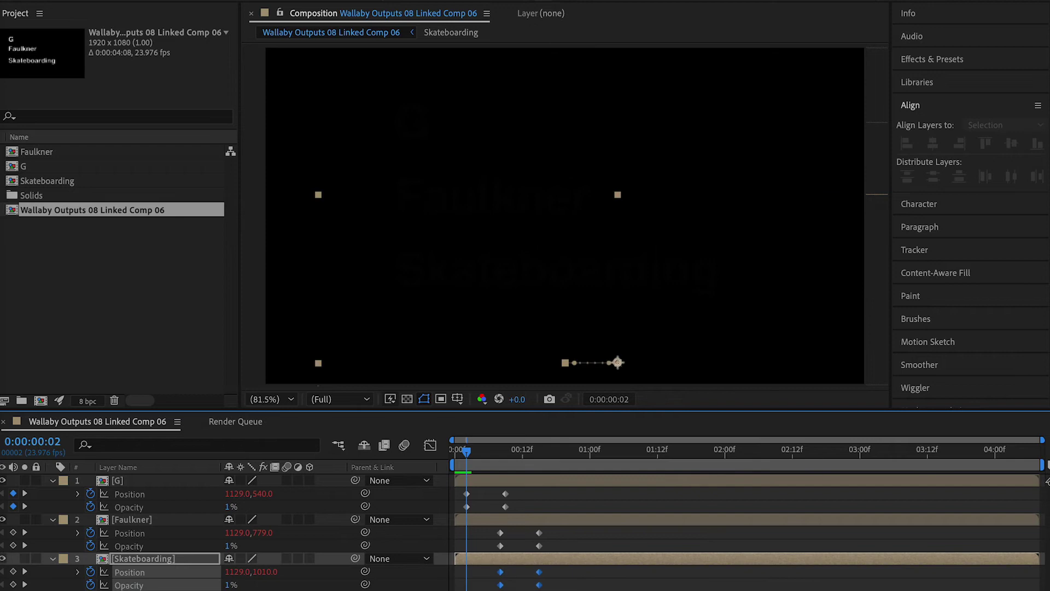
key(alt+Right)
key(alt+Right)
key(alt+Right)
key(alt+Right)
Preview the staggered title animation and collapse the properties of all three title layers
key(space)
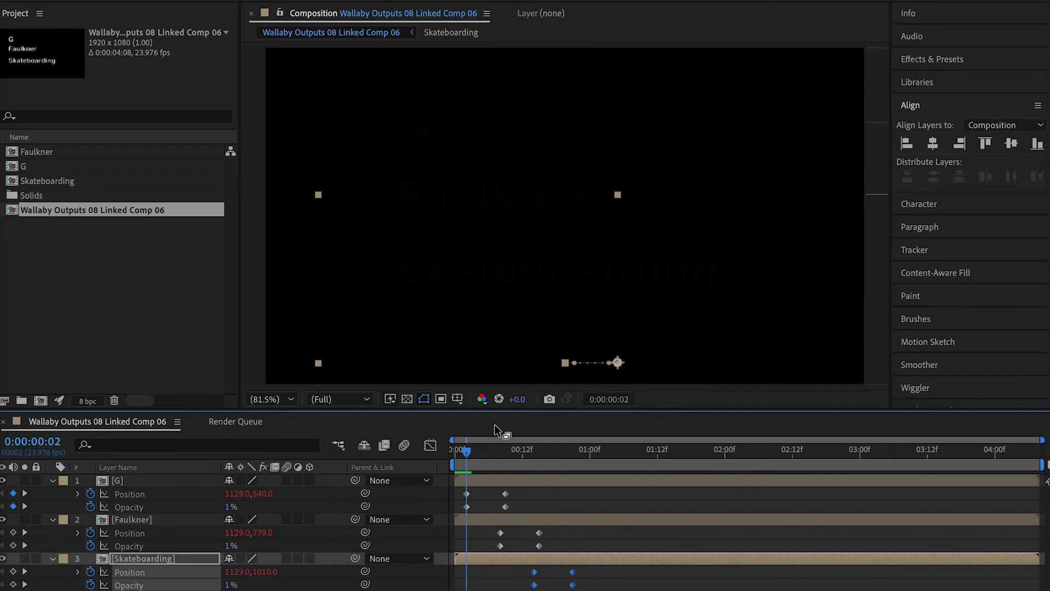
key(space)
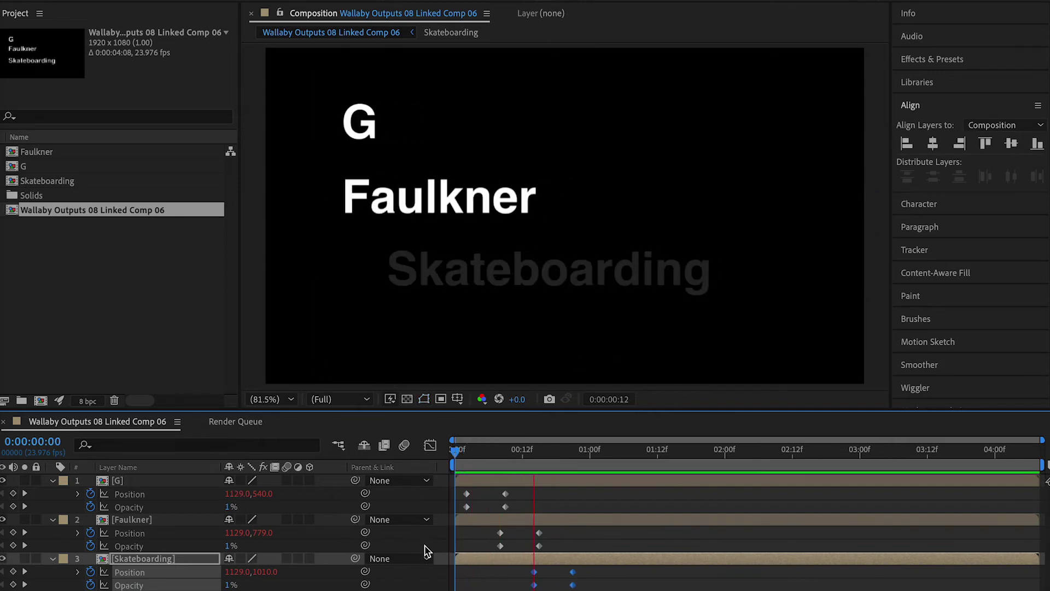
click(511, 586)
click(53, 480)
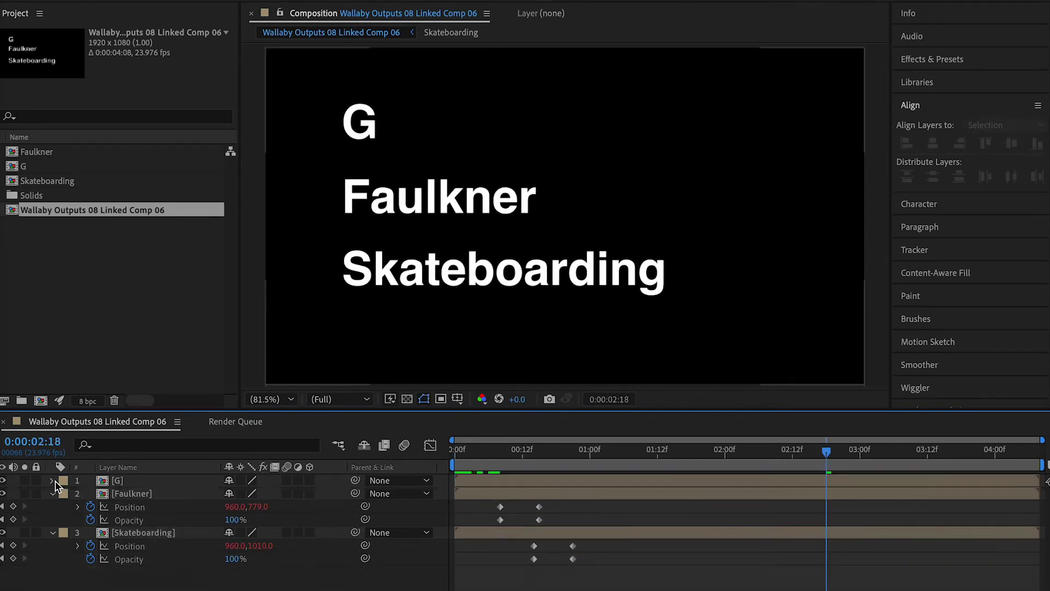
click(52, 493)
click(52, 507)
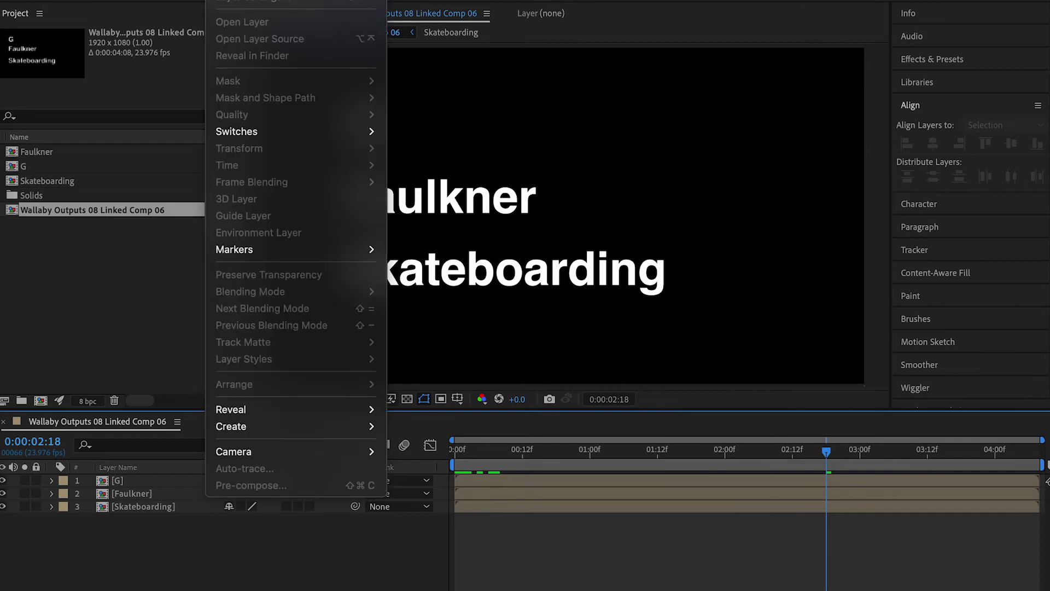
Create a new 1920 x 1080 px solid layer in a bright orange
click(481, 1)
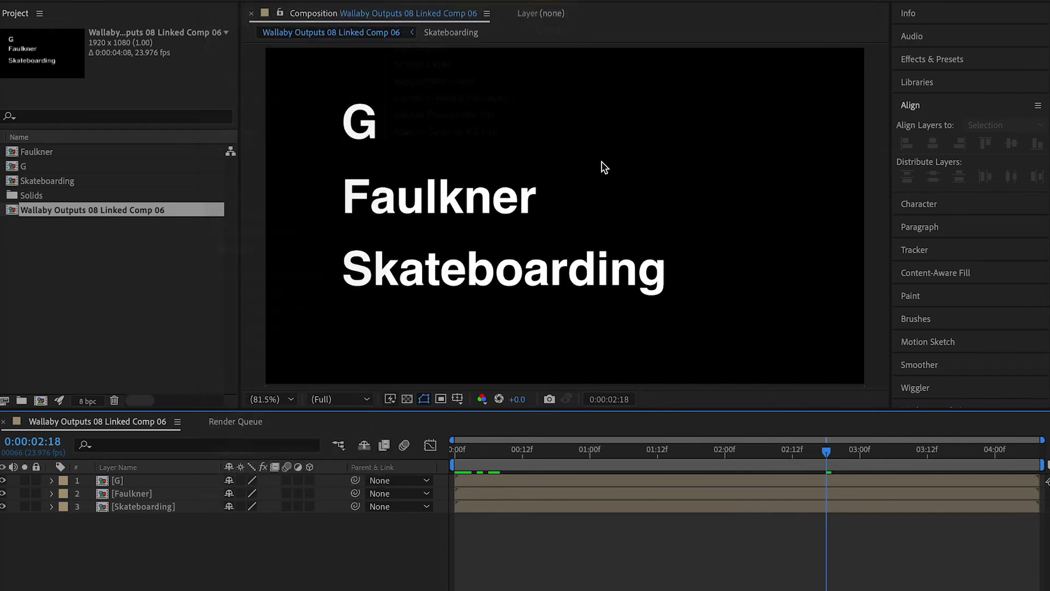
click(385, 382)
click(331, 373)
drag(471, 461, 466, 485)
click(427, 361)
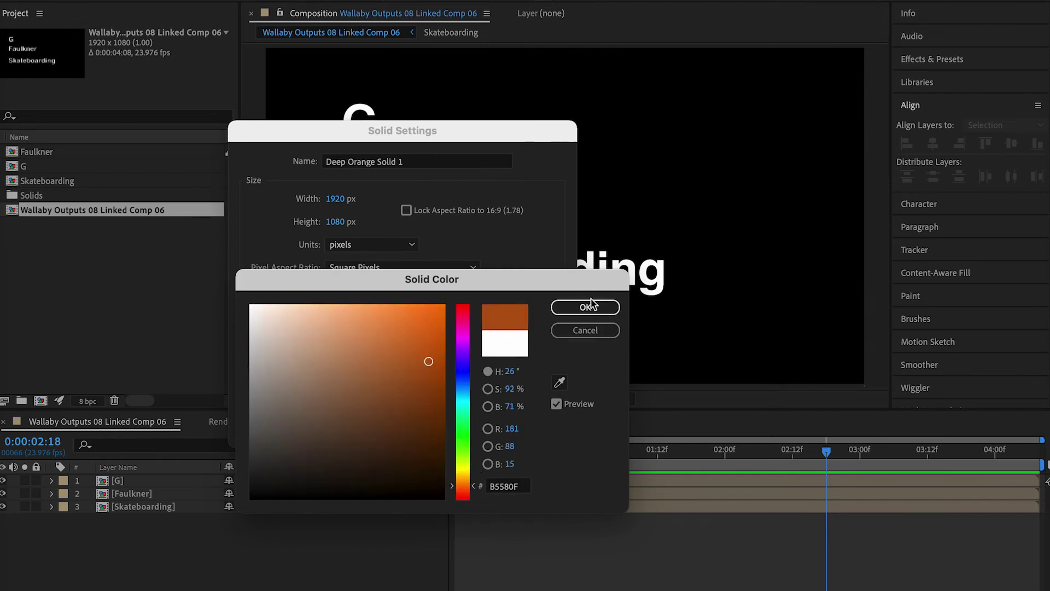
click(426, 328)
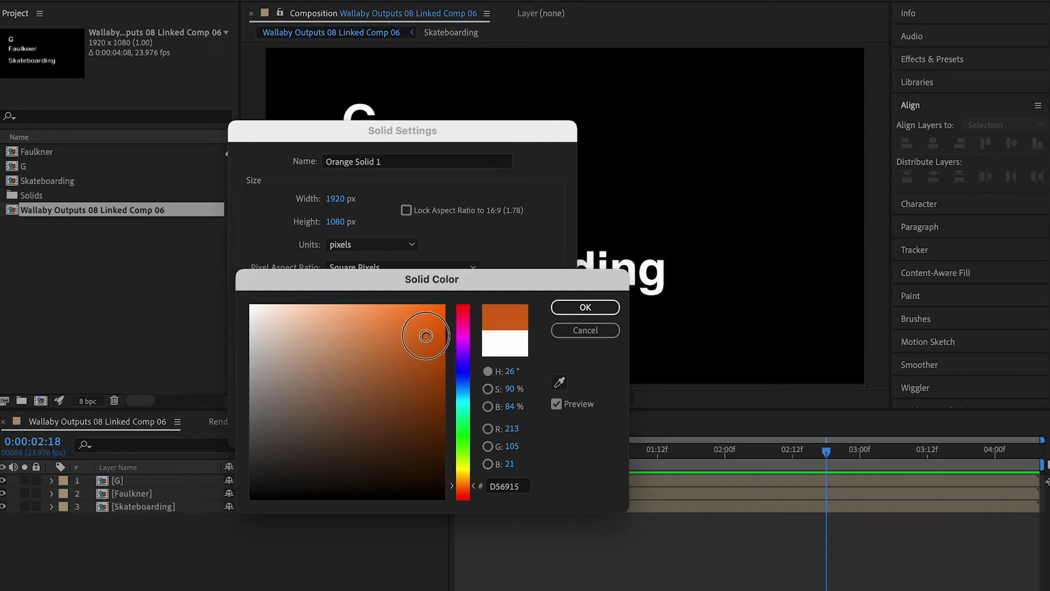
click(577, 307)
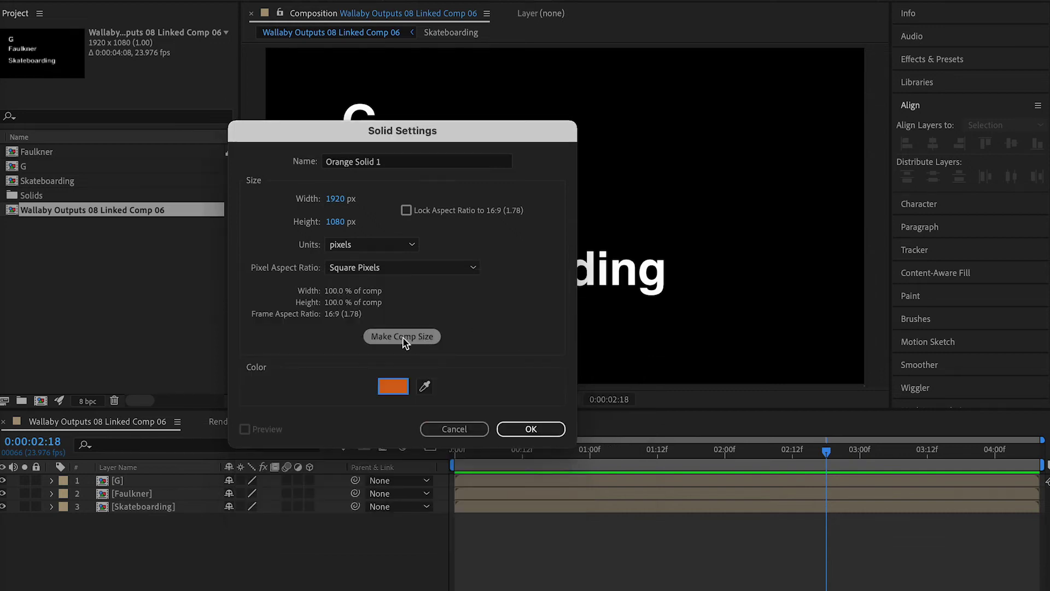
click(528, 427)
Move the orange solid beneath all three title layers and scrub through the animation to 0:00:01:11
key(ctrl+bracketleft)
key(ctrl+bracketleft)
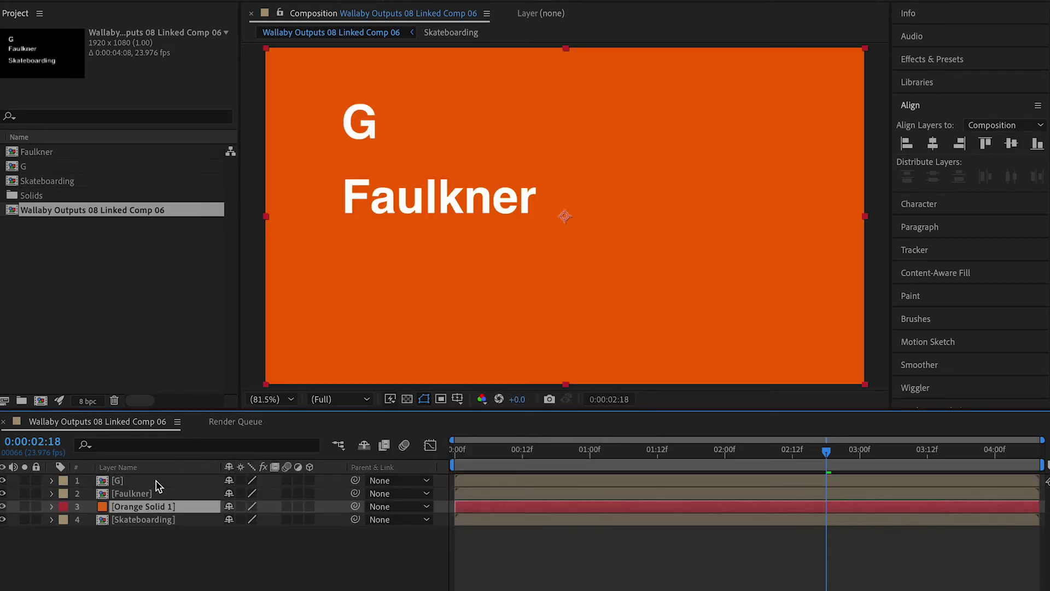
key(ctrl+bracketleft)
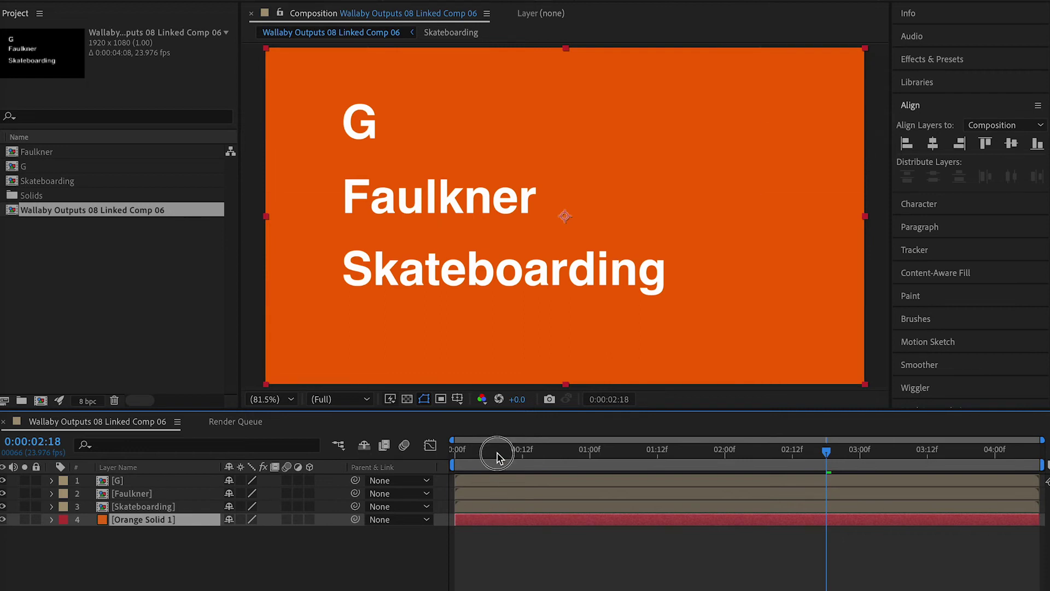
key(Home)
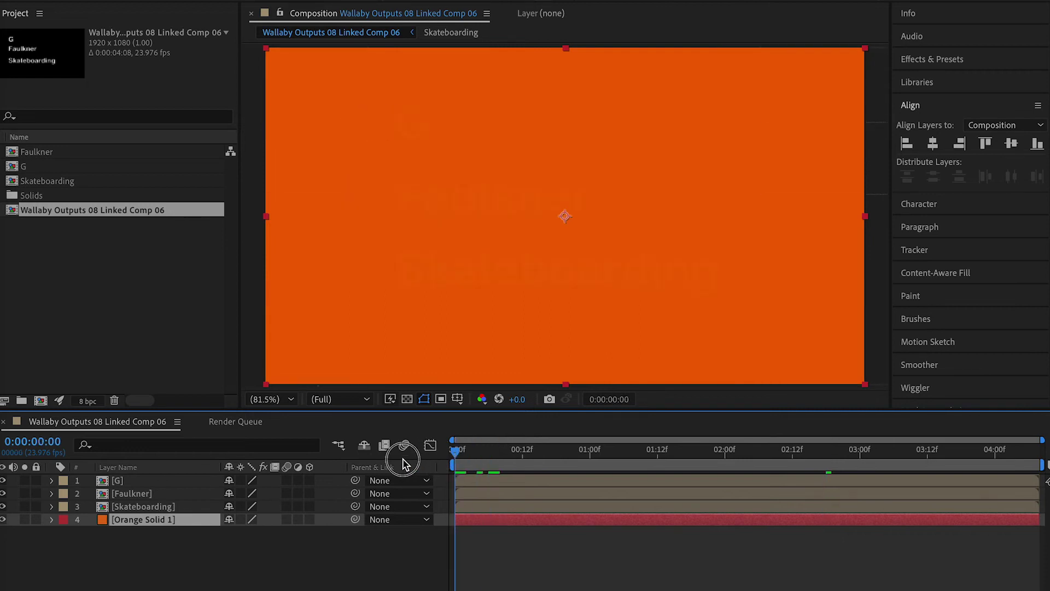
drag(402, 459, 651, 465)
click(103, 559)
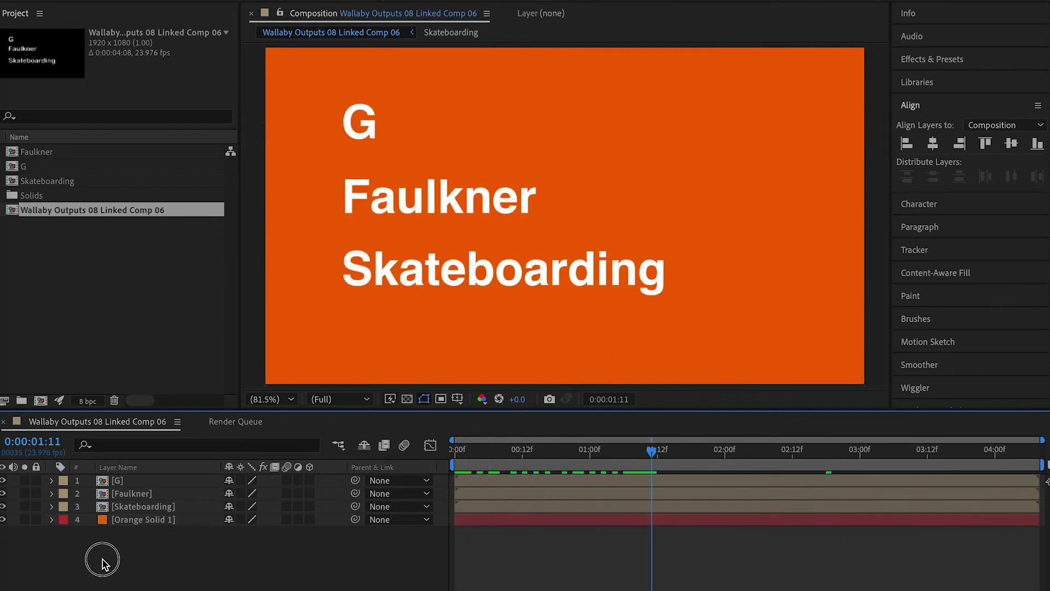
Add a 100% Scale keyframe to the orange solid and move it to about frame 4
click(127, 528)
key(s)
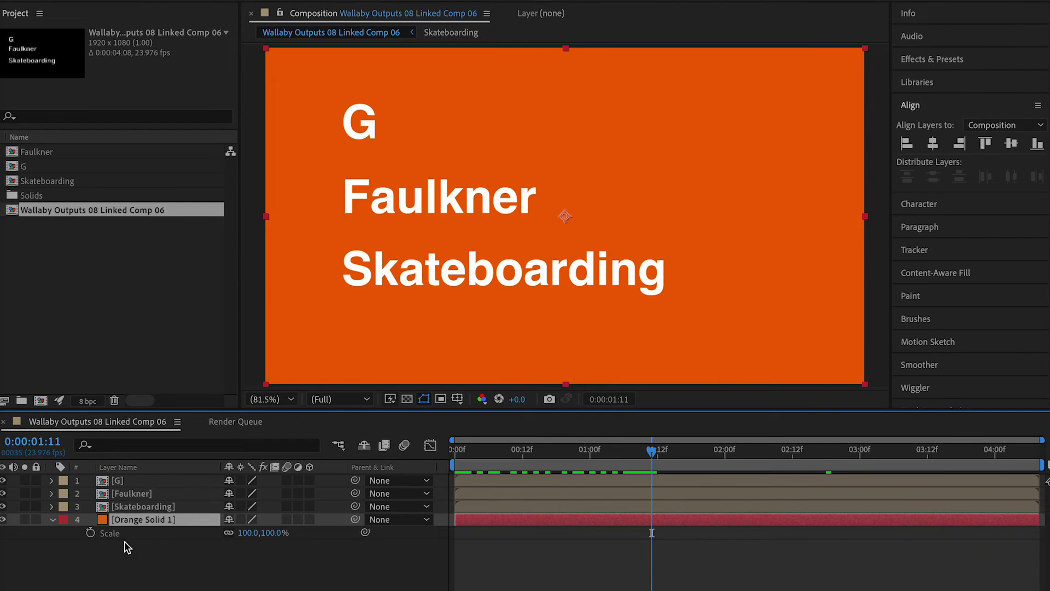
click(90, 532)
drag(652, 538, 478, 546)
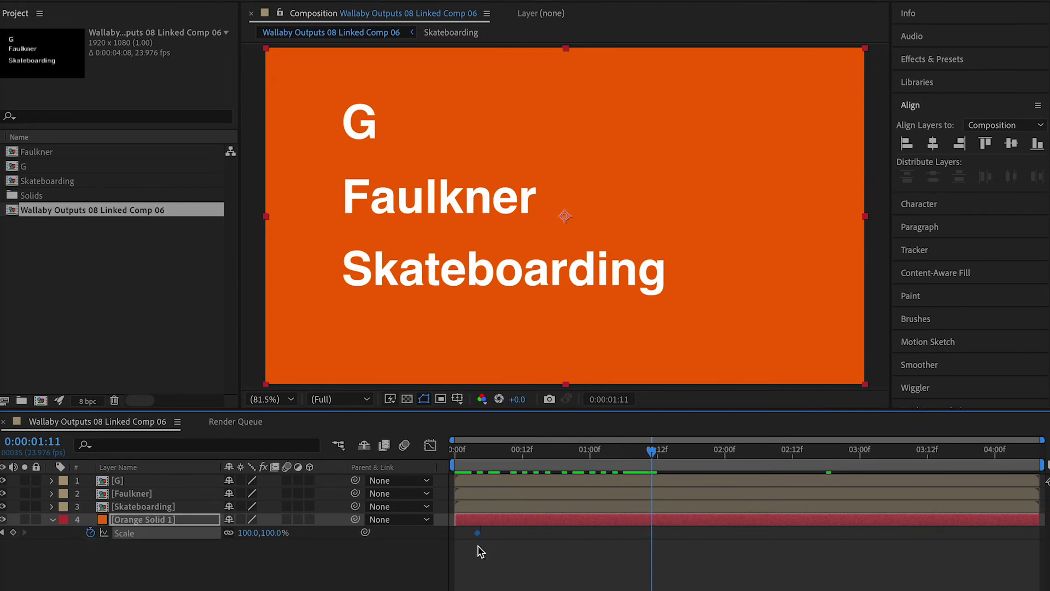
Shift the three title layers to start at 0:00:00:05 and align the solid's Scale keyframe to that frame
click(496, 484)
shift+click(491, 504)
drag(494, 508, 519, 514)
click(485, 459)
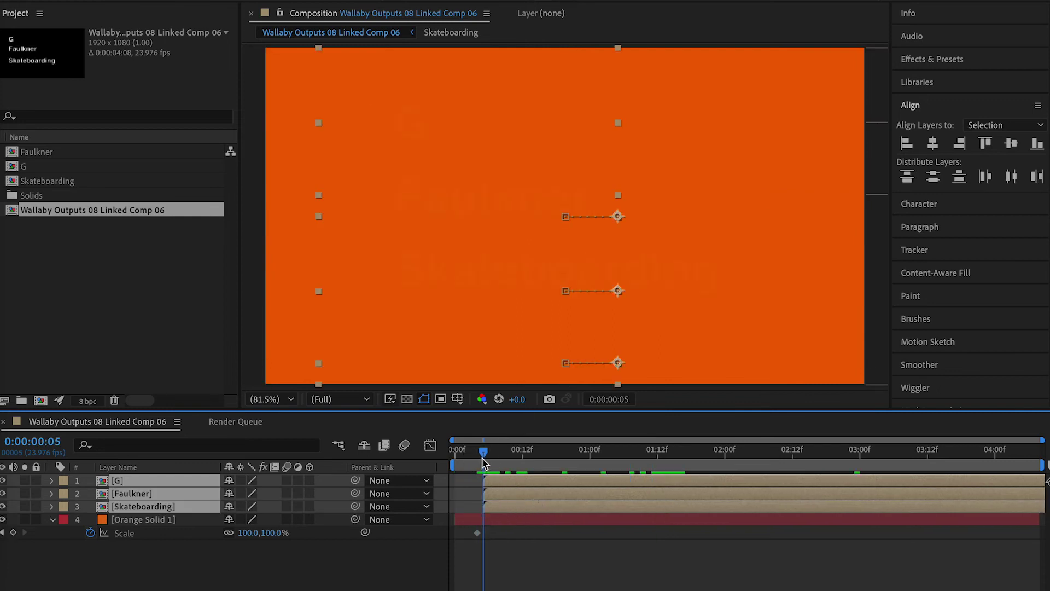
click(481, 532)
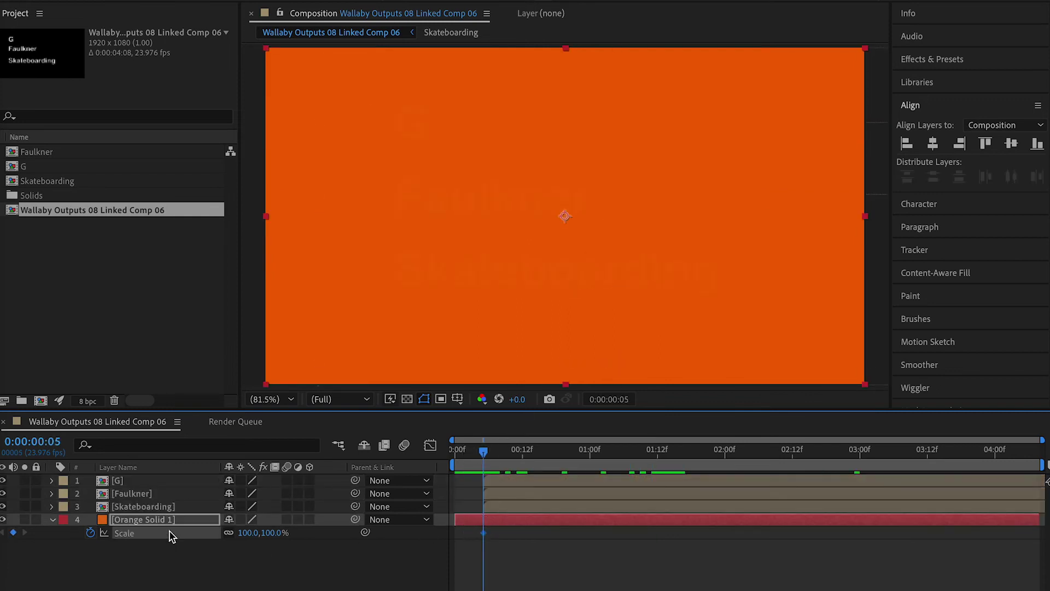
Set the orange solid's Scale to 70% at 0:00:00:00 and preview the scale-up with the titles
click(456, 453)
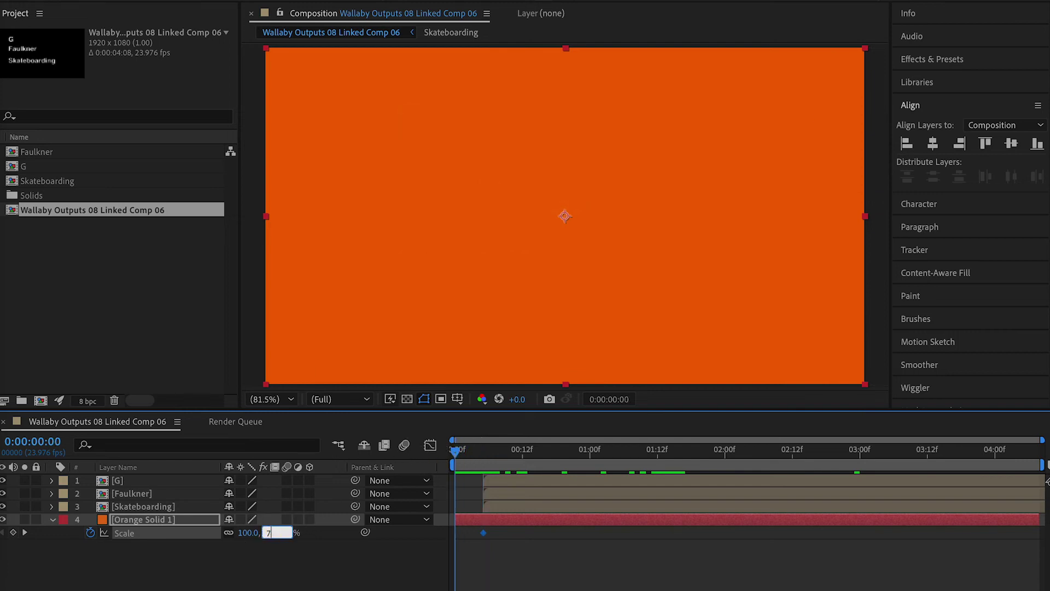
key(Return)
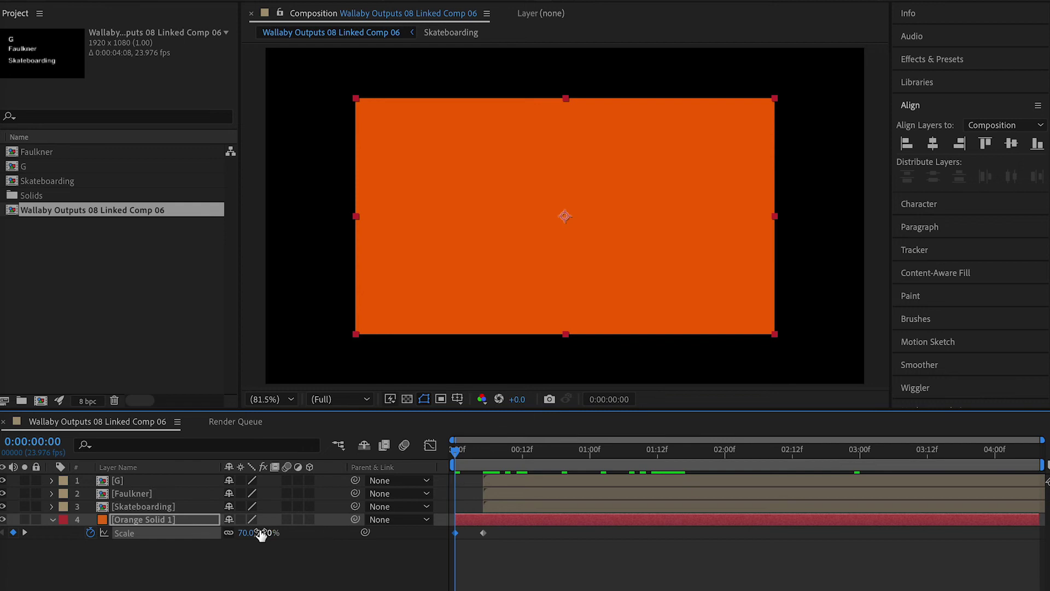
key(space)
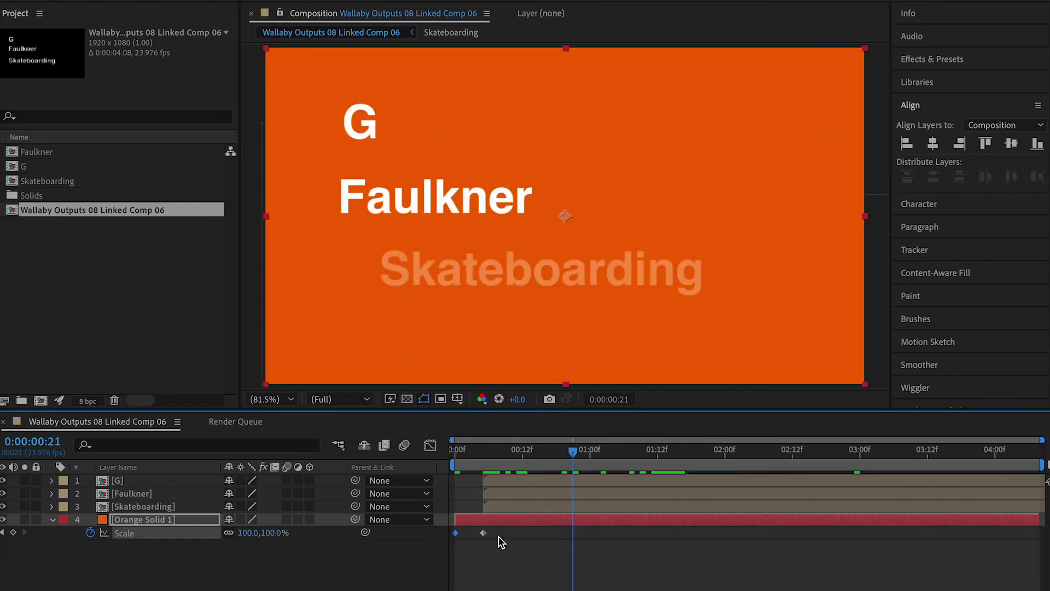
Apply Easy Ease In to the orange solid's 100% Scale keyframe at 0:00:00:05
right_click(483, 533)
mouse_move(541, 589)
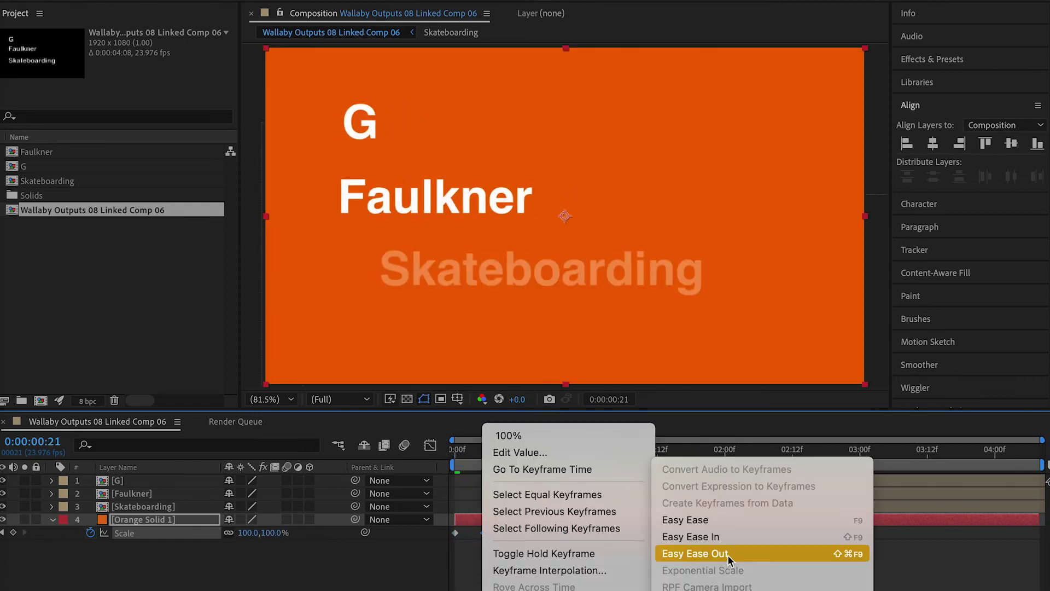
click(727, 539)
Fade in the orange solid with Opacity keyframes of 0% at 0:00:00:00 and 100% at 0:00:00:05, and preview the animation
click(488, 451)
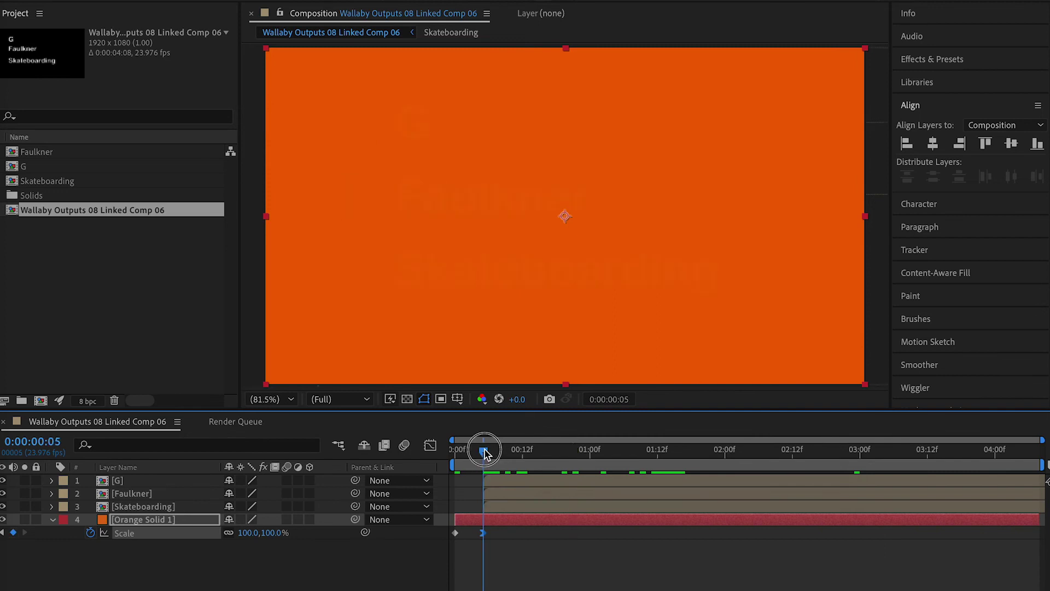
key(t)
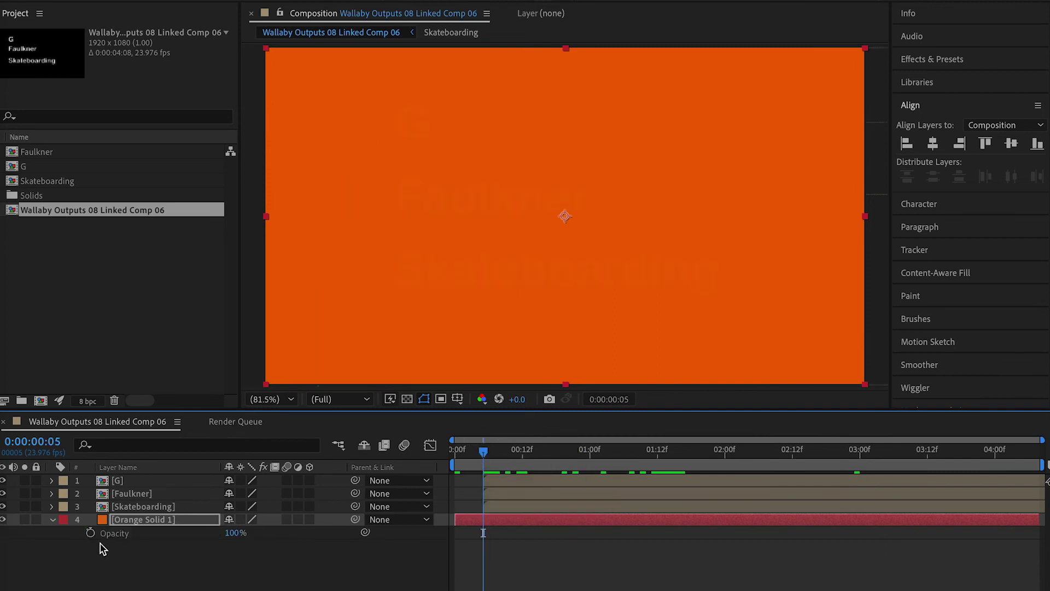
click(452, 459)
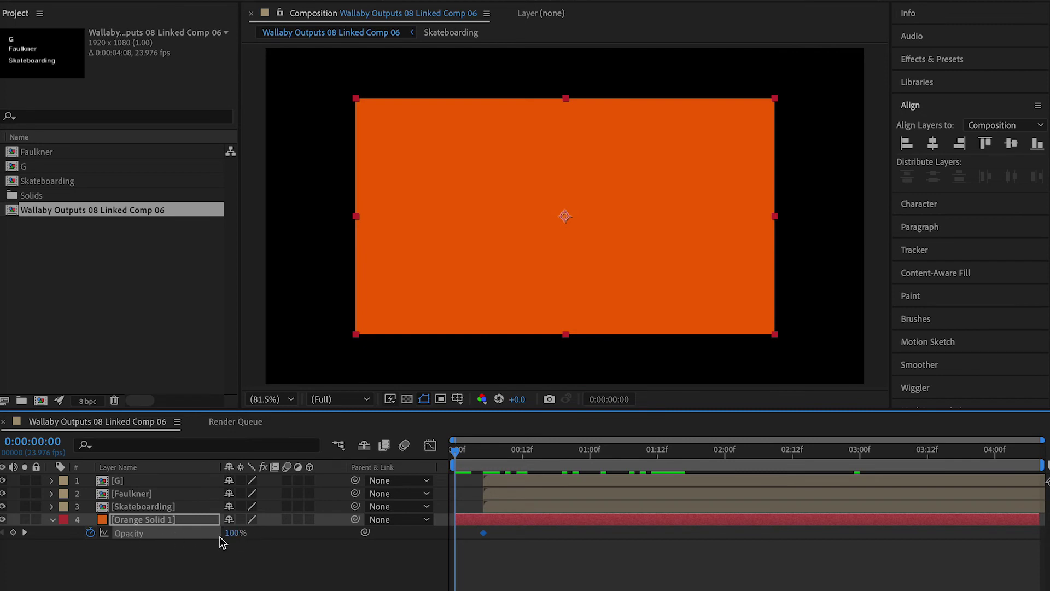
drag(235, 537, 53, 572)
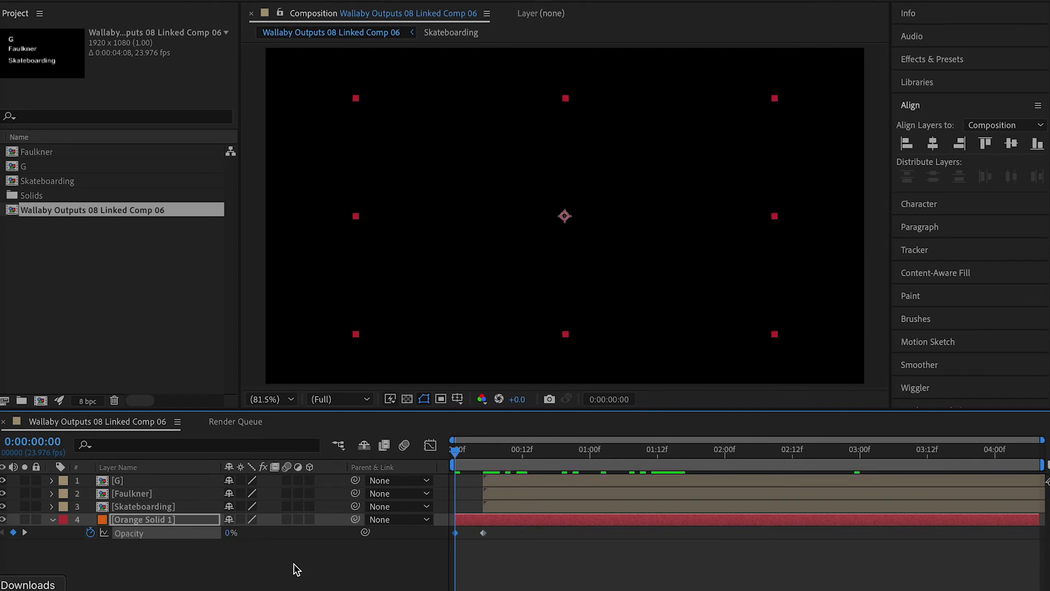
key(space)
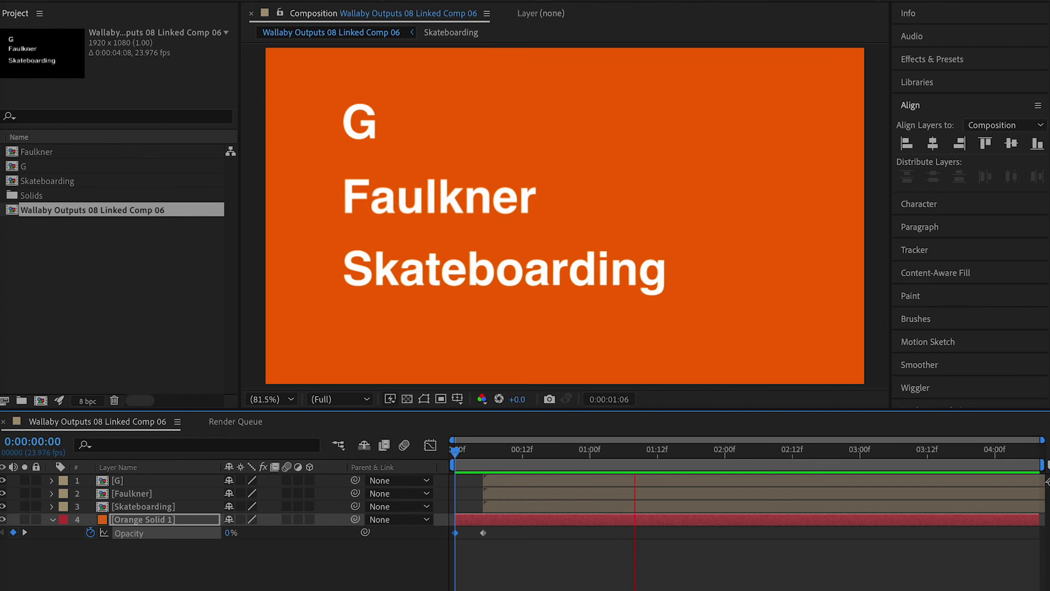
key(space)
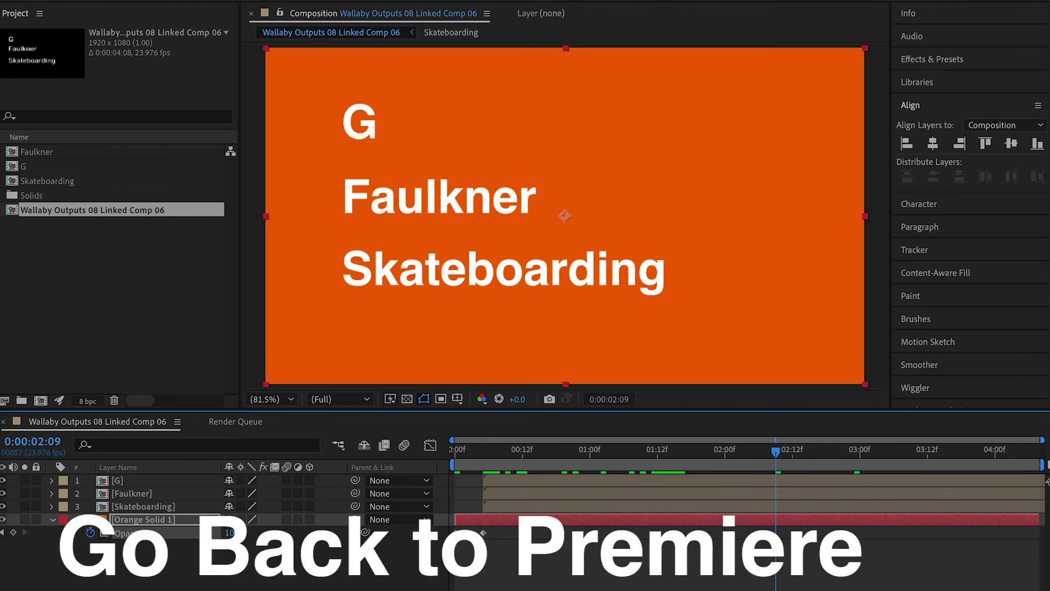
Switch to Premiere Pro and render the selection of the linked comp and the first video clip in the sequence
key(super+Tab)
key(super+Tab)
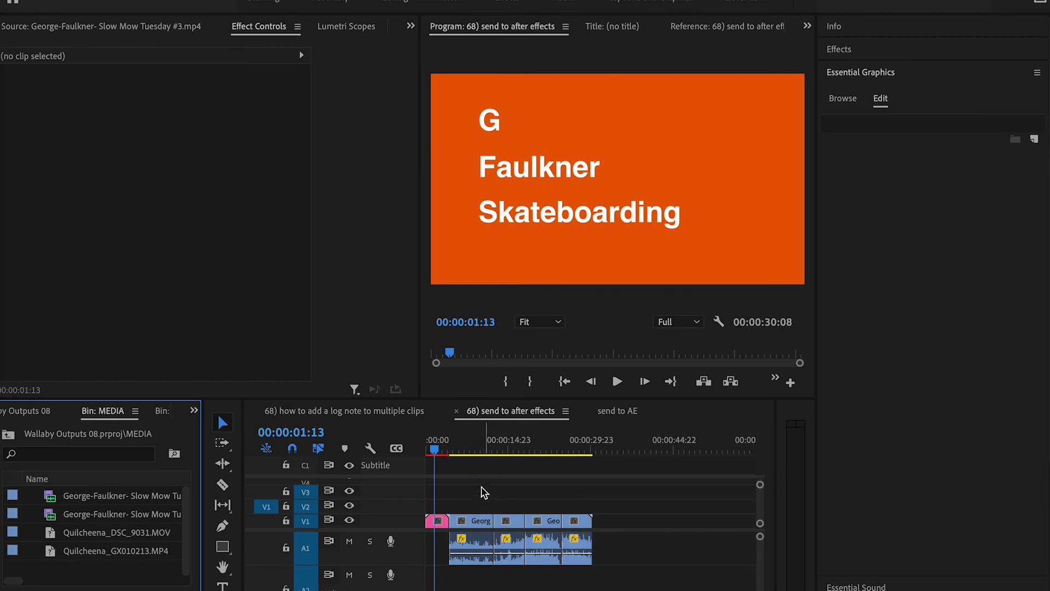
drag(481, 487, 417, 525)
click(186, 1)
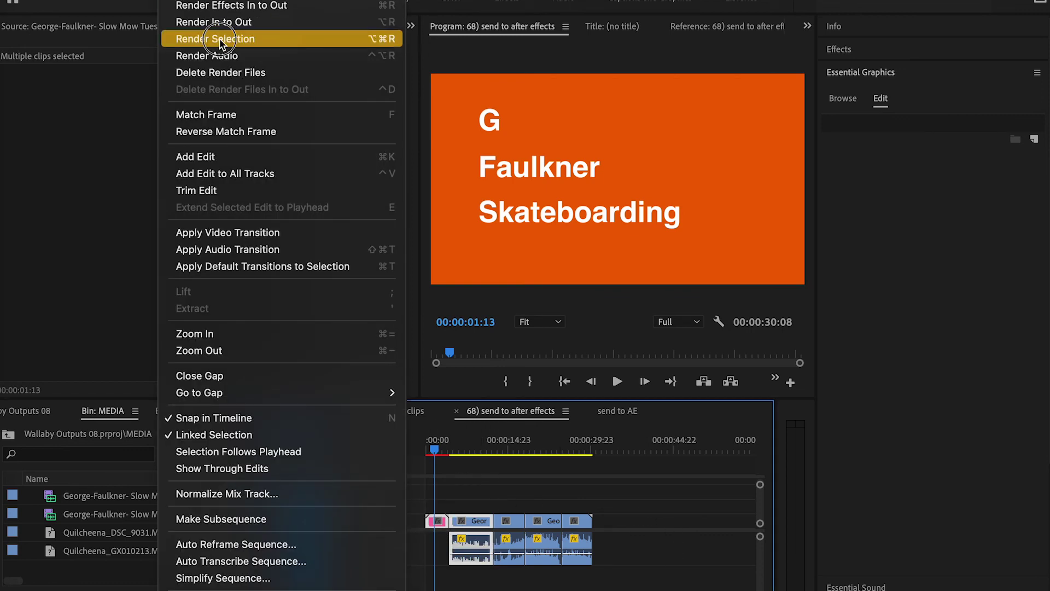
click(221, 41)
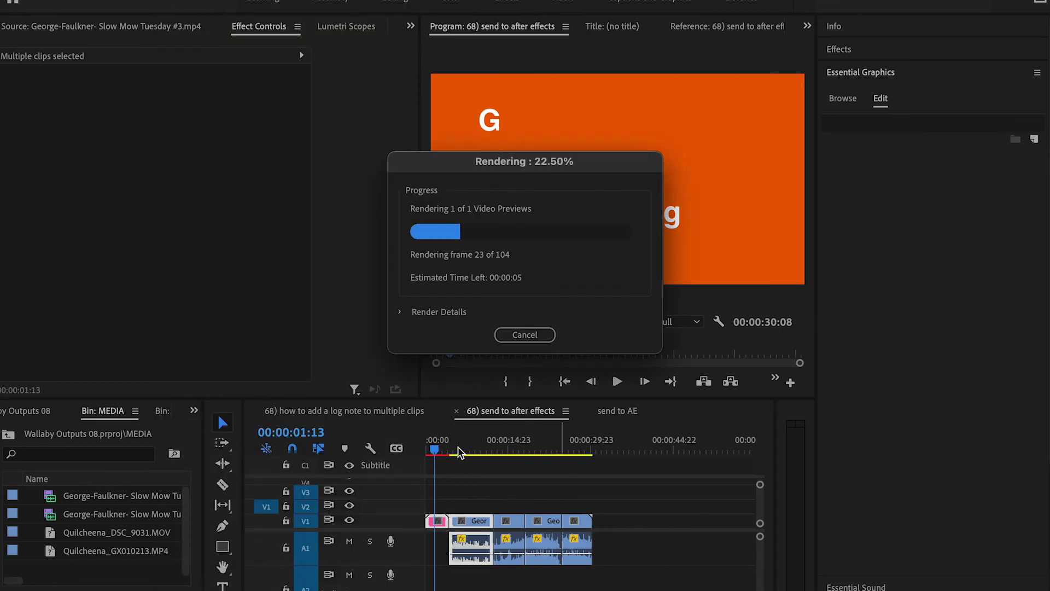